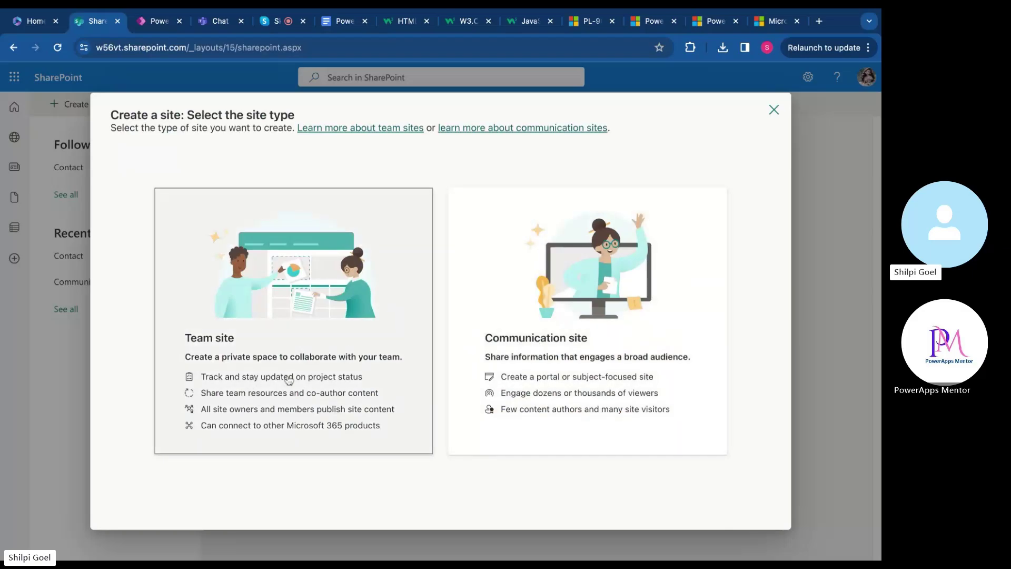
Choose the Team site type, browse the Microsoft templates, and preview the Standard team template
{"action": "left_click", "coordinate": [315, 381]}
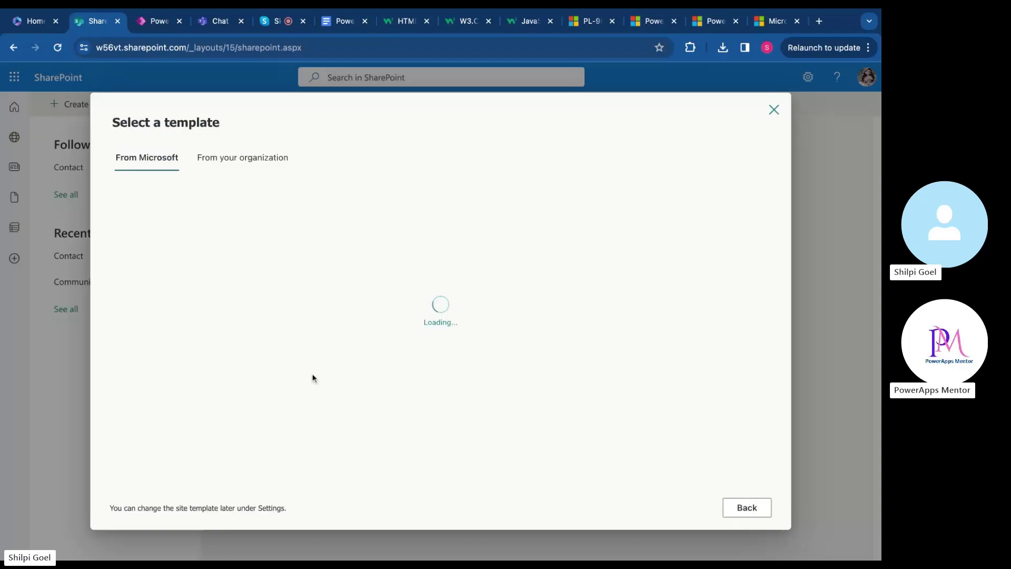
{"action": "scroll", "coordinate": [393, 290], "scroll_direction": "down", "scroll_amount": 6}
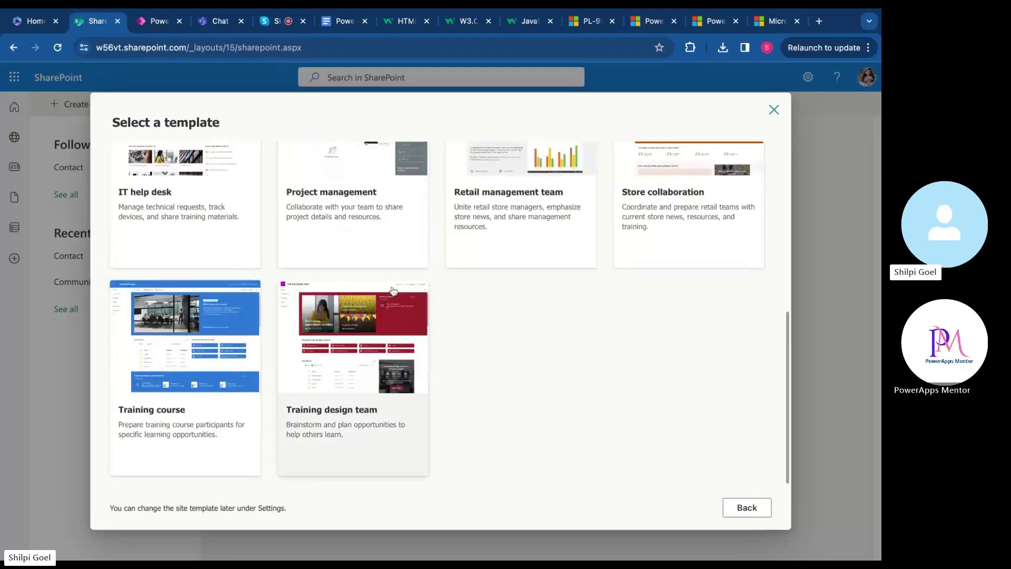
{"action": "scroll", "coordinate": [451, 302], "scroll_direction": "up", "scroll_amount": 1}
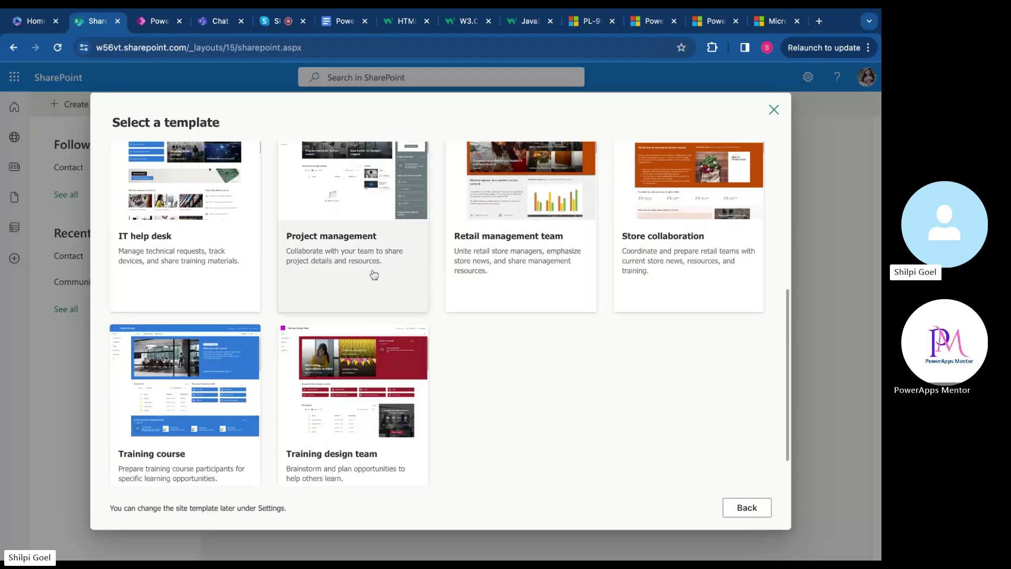
{"action": "scroll", "coordinate": [478, 318], "scroll_direction": "up", "scroll_amount": 1}
{"action": "scroll", "coordinate": [478, 319], "scroll_direction": "down", "scroll_amount": 1}
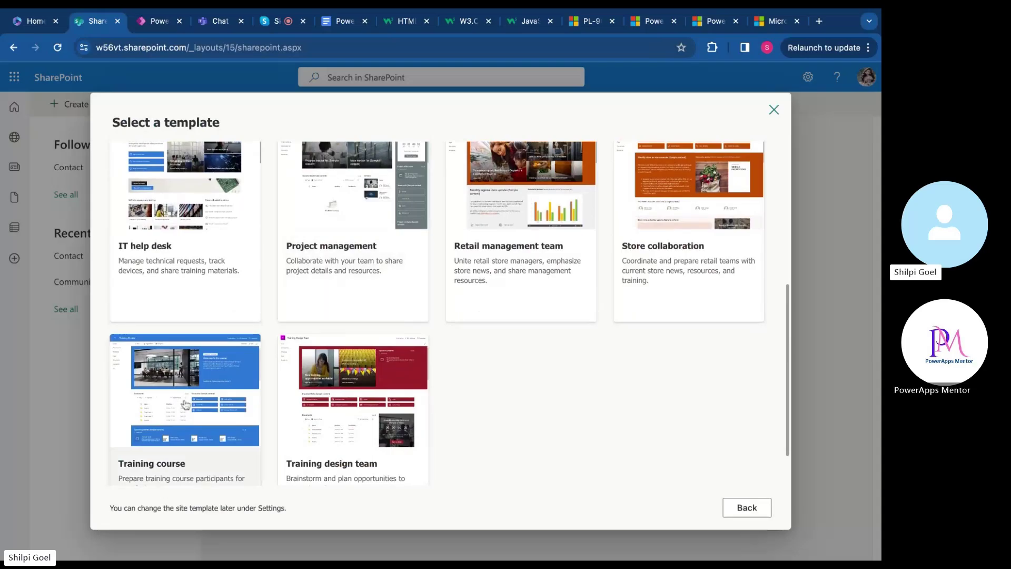
{"action": "scroll", "coordinate": [442, 355], "scroll_direction": "up", "scroll_amount": 5}
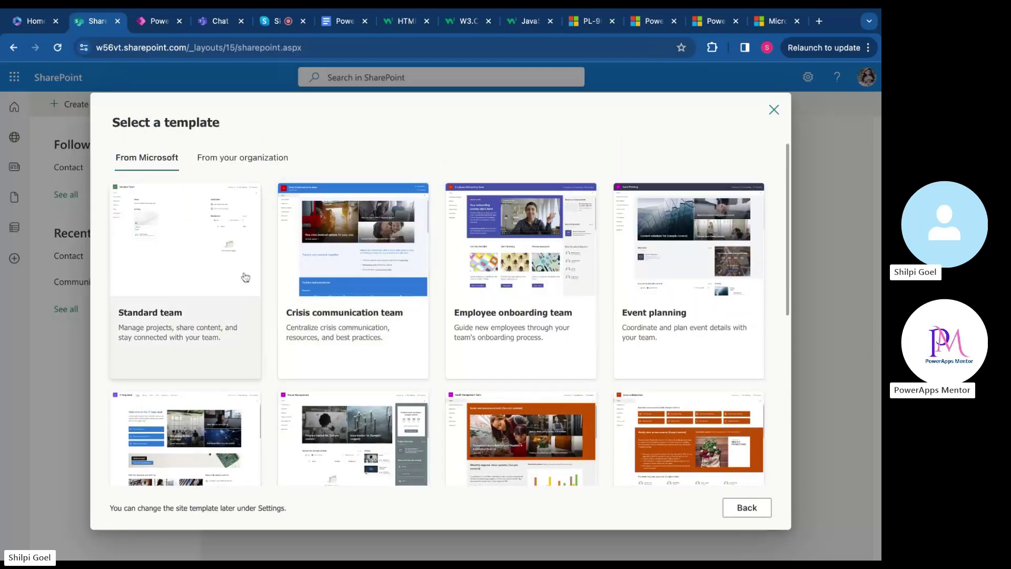
{"action": "scroll", "coordinate": [396, 312], "scroll_direction": "down", "scroll_amount": 5}
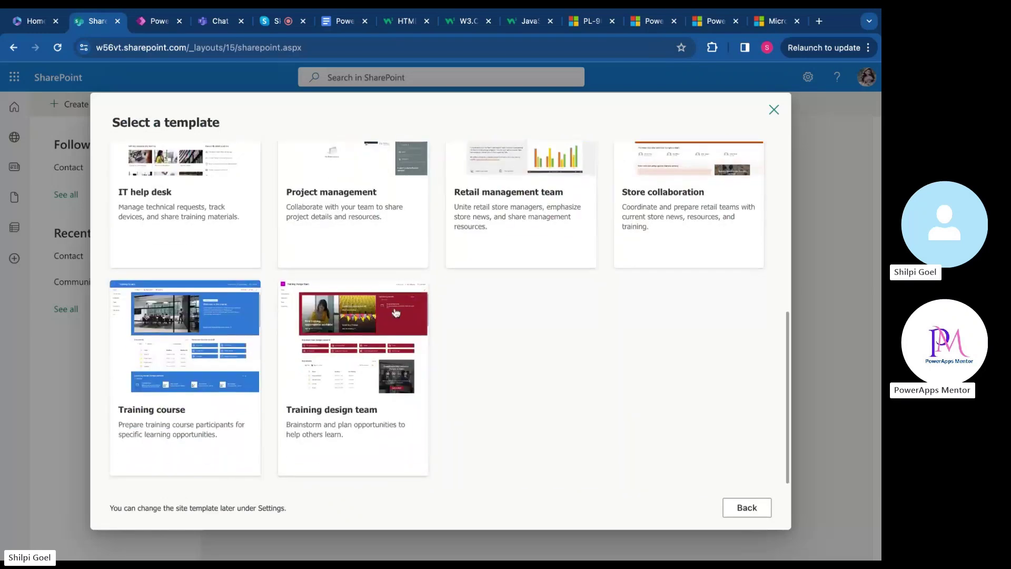
{"action": "scroll", "coordinate": [474, 328], "scroll_direction": "up", "scroll_amount": 5}
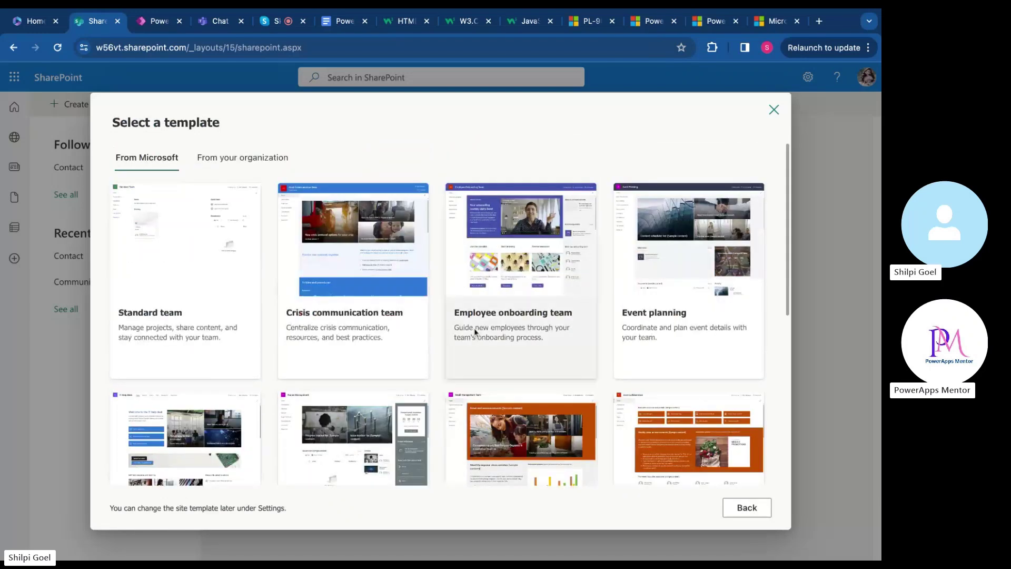
{"action": "scroll", "coordinate": [448, 350], "scroll_direction": "down", "scroll_amount": 3}
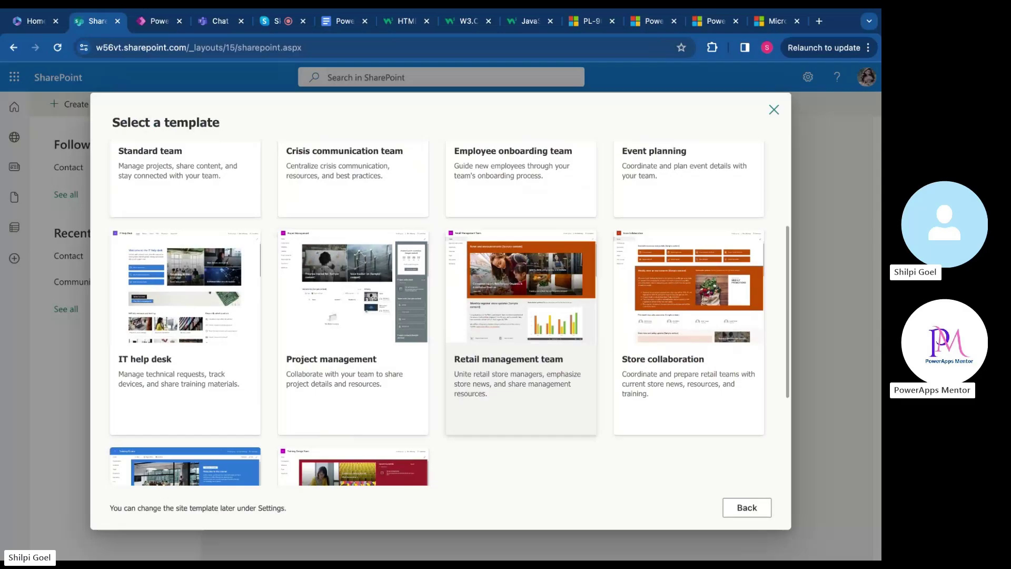
{"action": "scroll", "coordinate": [472, 301], "scroll_direction": "up", "scroll_amount": 3}
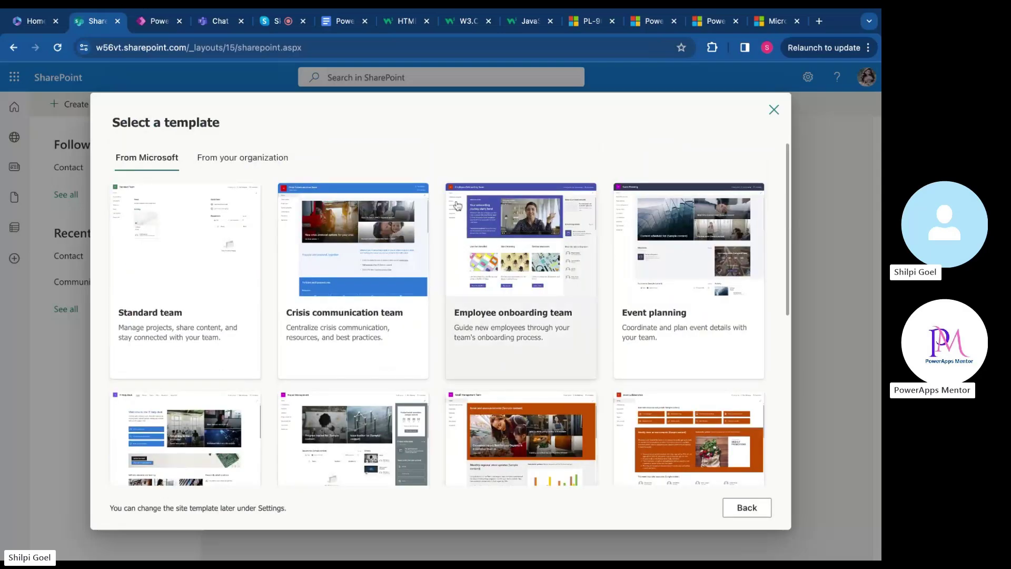
{"action": "scroll", "coordinate": [396, 341], "scroll_direction": "down", "scroll_amount": 6}
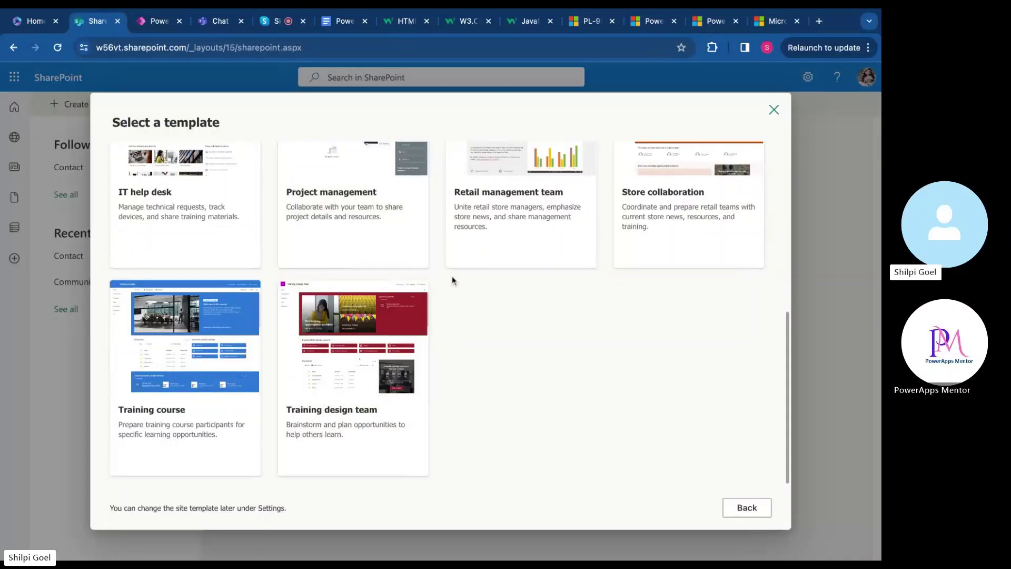
{"action": "scroll", "coordinate": [452, 276], "scroll_direction": "up", "scroll_amount": 6}
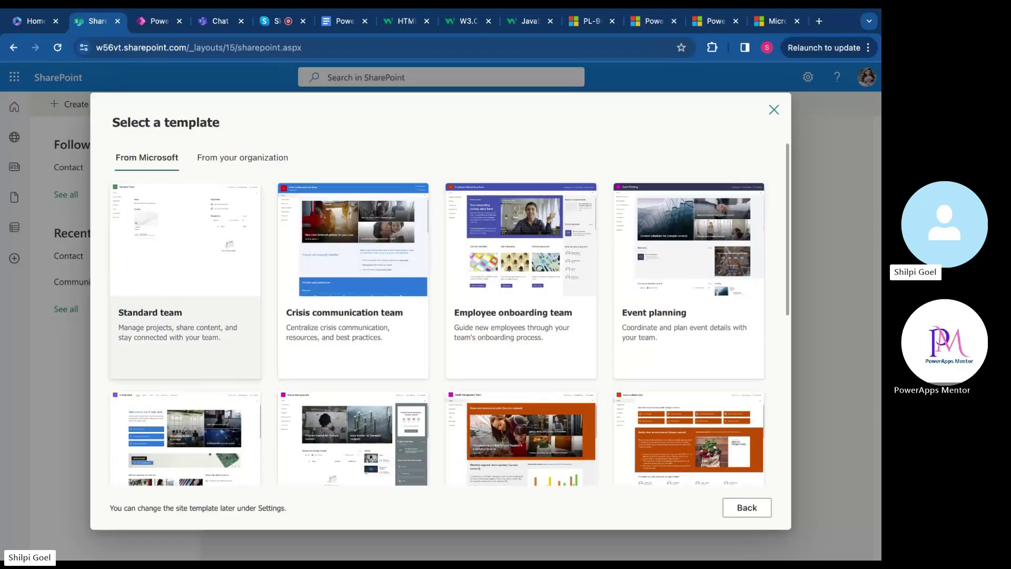
{"action": "left_click", "coordinate": [185, 316]}
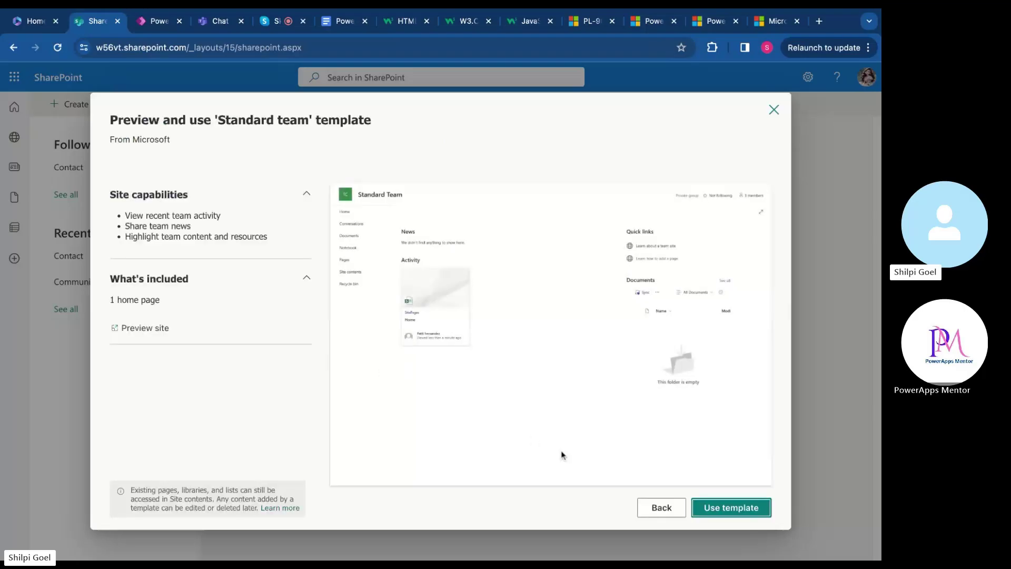
Use the Standard team template and name the new site Test1
{"action": "left_click", "coordinate": [736, 517]}
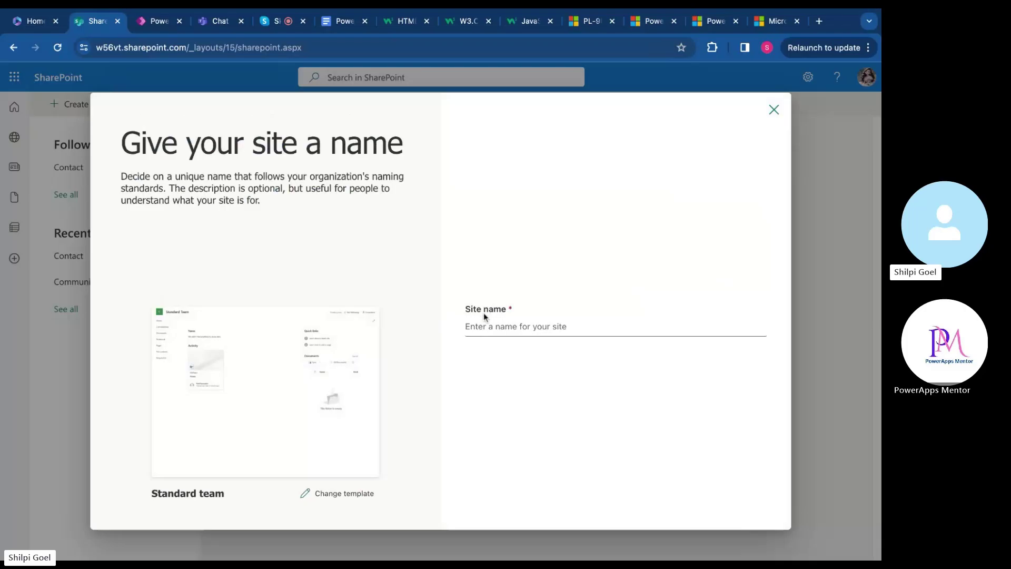
{"action": "type", "text": "Test1"}
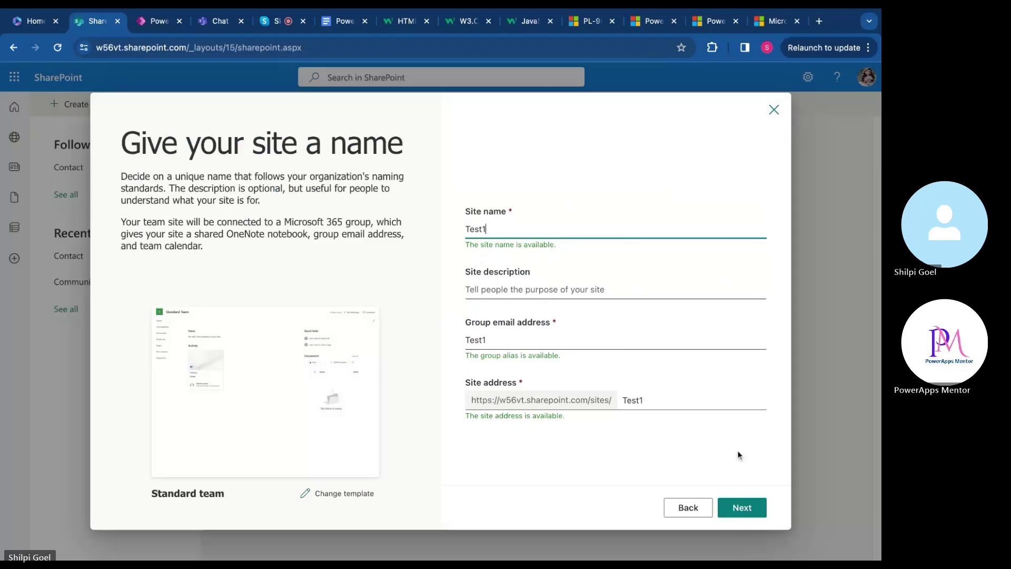
{"action": "left_click", "coordinate": [746, 513]}
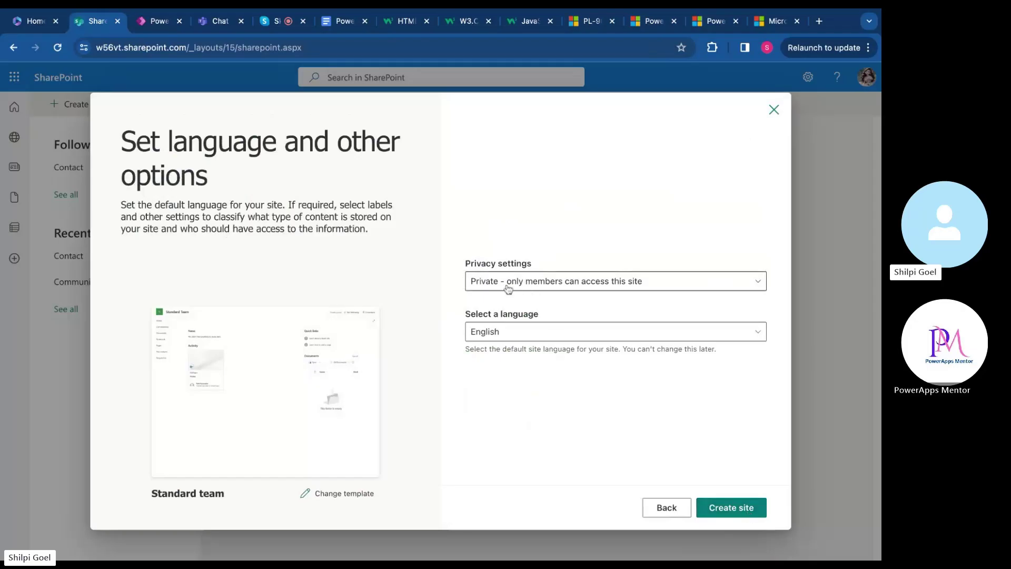
Keep the site Private with English as its language and create it
{"action": "left_click", "coordinate": [687, 291]}
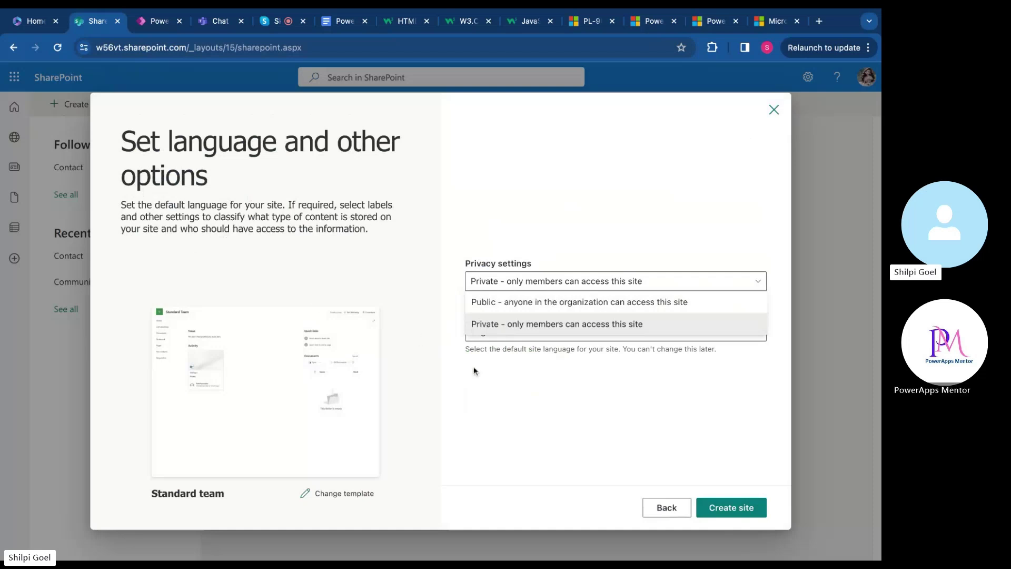
{"action": "left_click", "coordinate": [525, 324]}
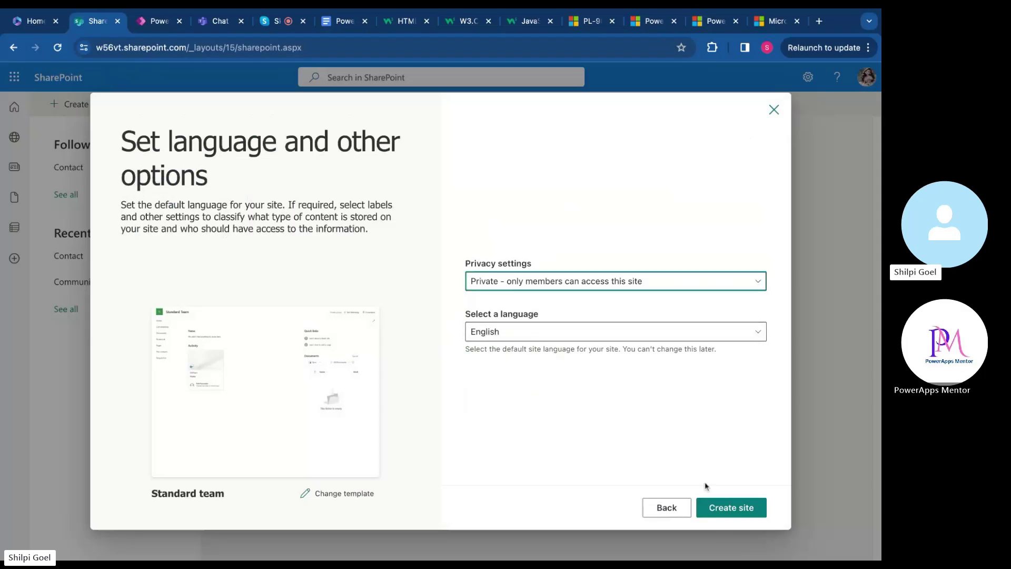
{"action": "left_click", "coordinate": [721, 506]}
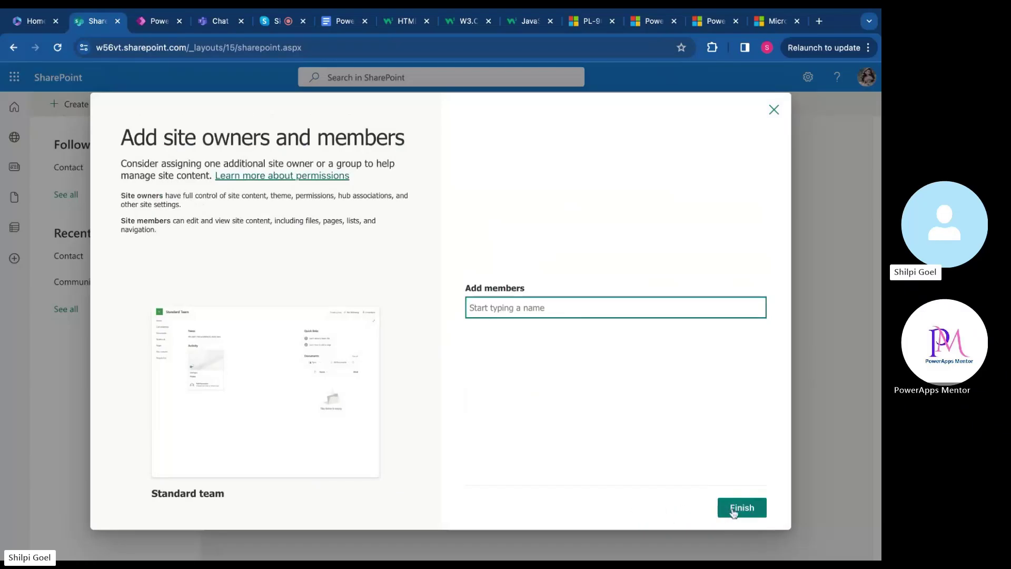
Finish setup and dismiss the 'Start designing your site' prompt on the Test1 home page
{"action": "left_click", "coordinate": [740, 508]}
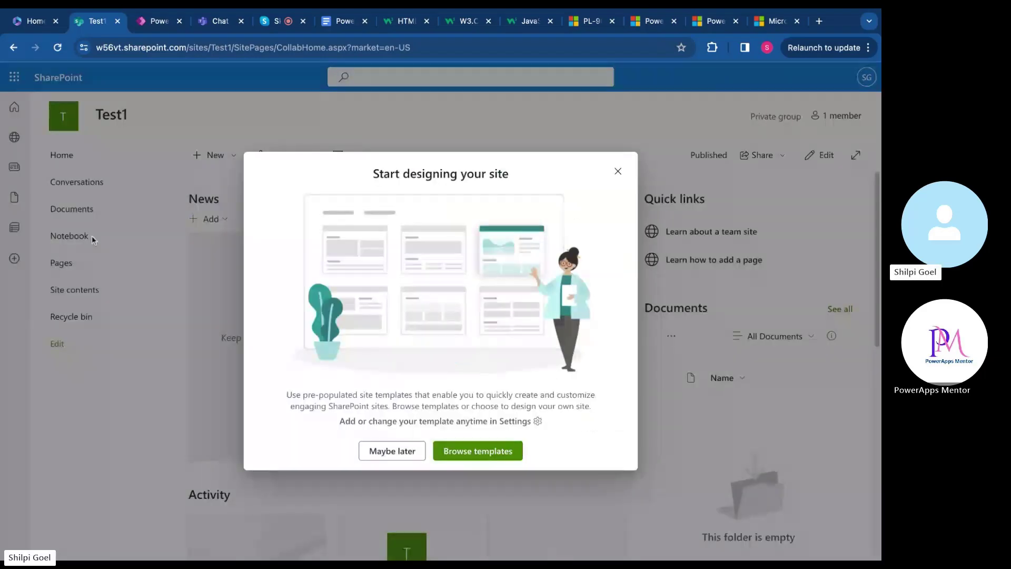
{"action": "left_click", "coordinate": [618, 172]}
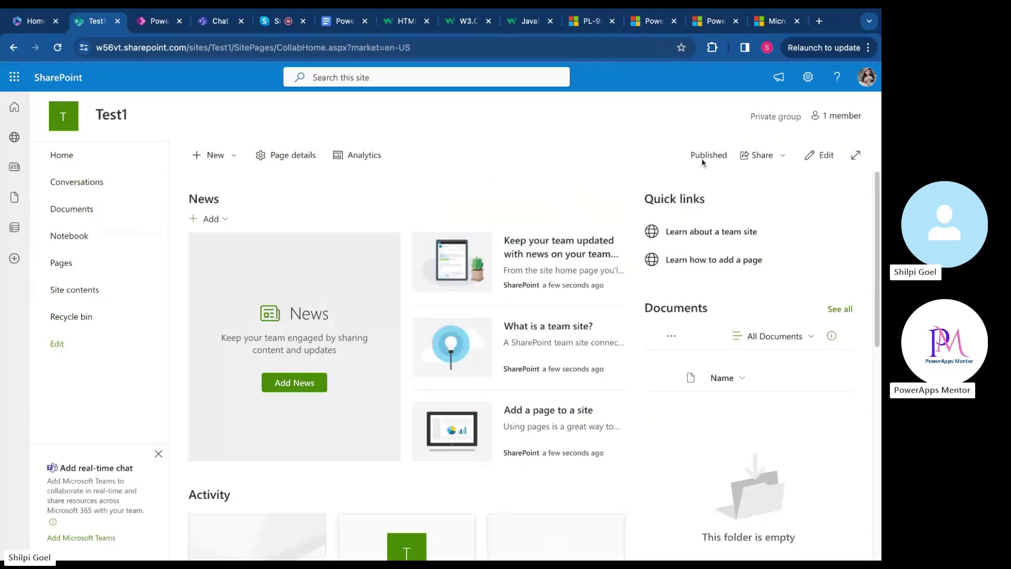
{"action": "left_click", "coordinate": [775, 164]}
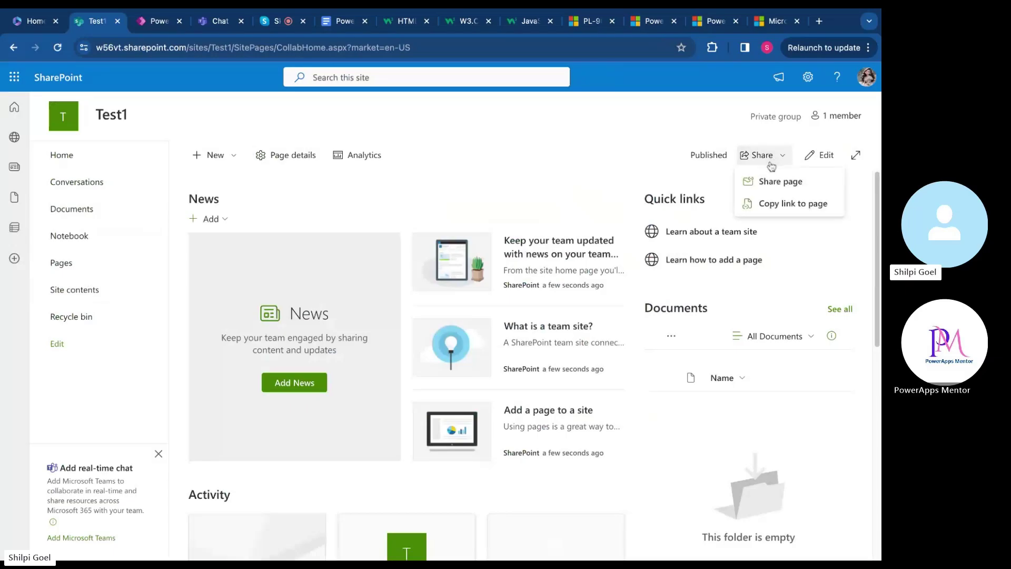
{"action": "left_click", "coordinate": [731, 175]}
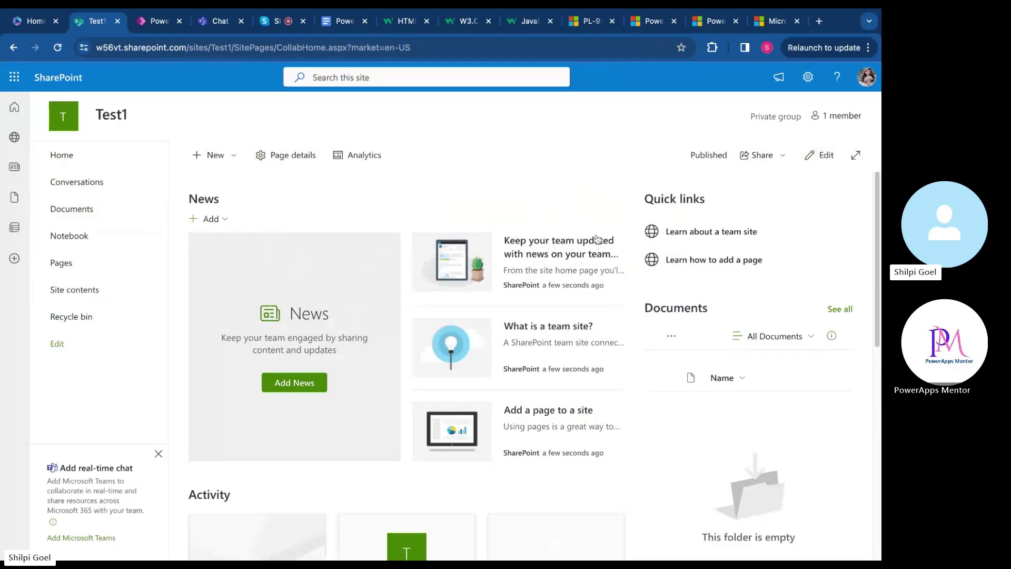
{"action": "scroll", "coordinate": [547, 471], "scroll_direction": "down", "scroll_amount": 1}
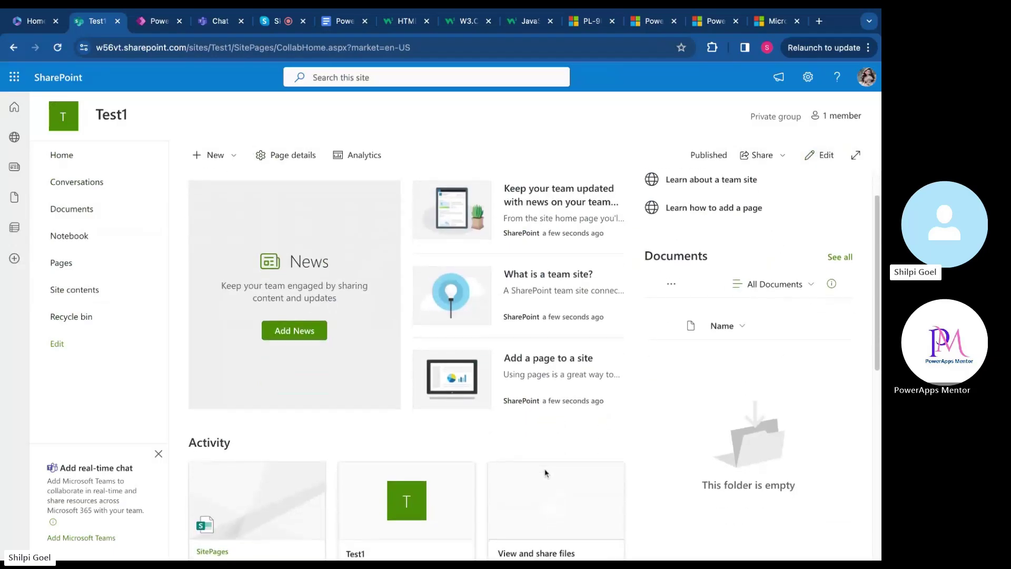
{"action": "scroll", "coordinate": [547, 472], "scroll_direction": "up", "scroll_amount": 1}
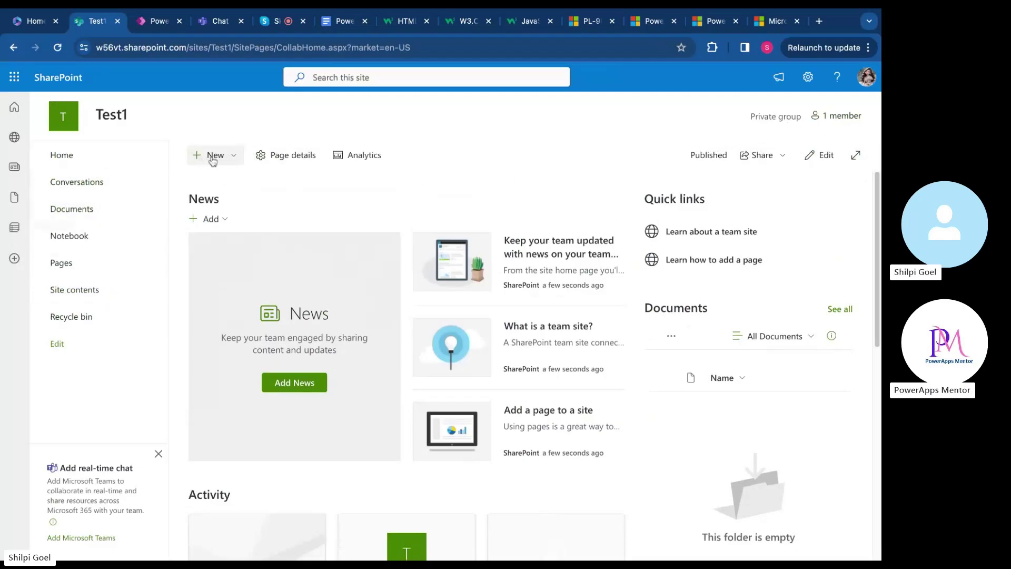
{"action": "left_click", "coordinate": [235, 159]}
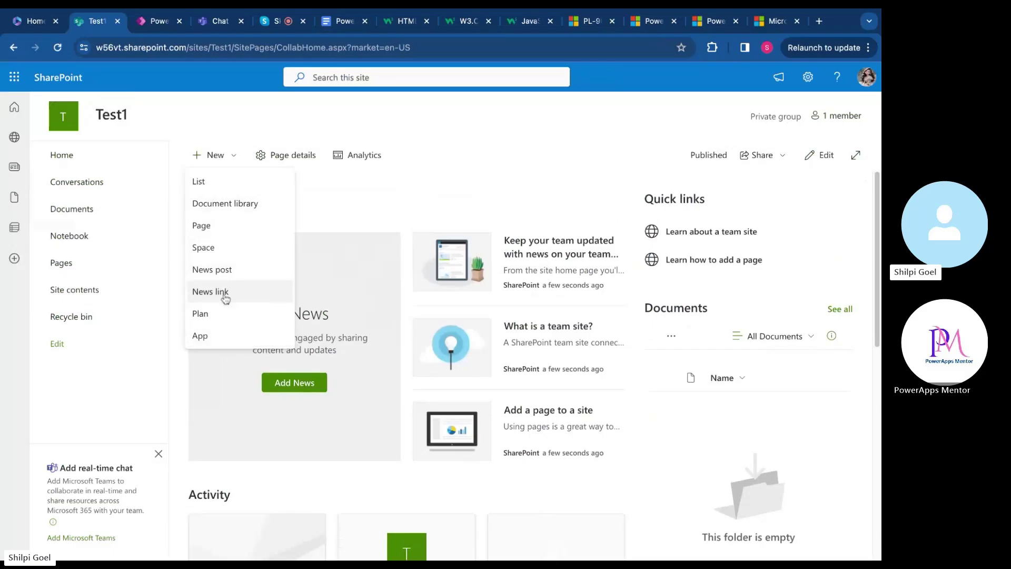
{"action": "left_click", "coordinate": [338, 215]}
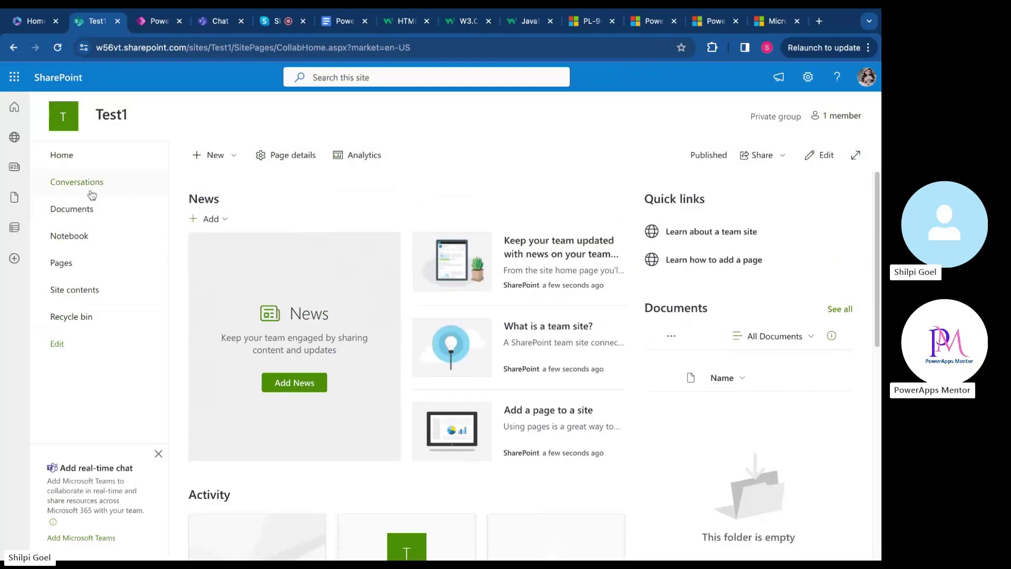
Look through Site contents and the Pages library, then return to the Test1 home page
{"action": "left_click", "coordinate": [88, 297]}
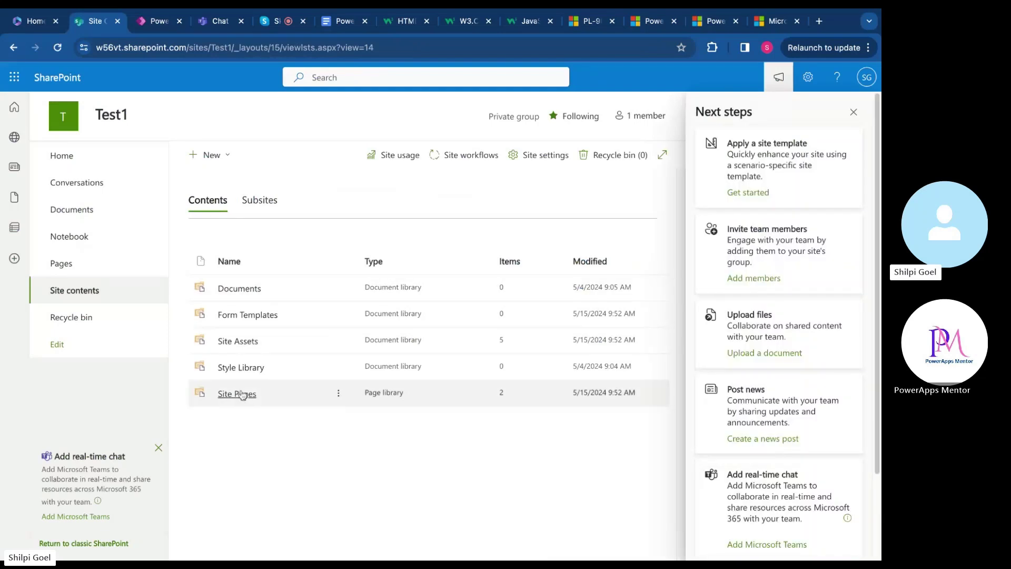
{"action": "left_click", "coordinate": [853, 111]}
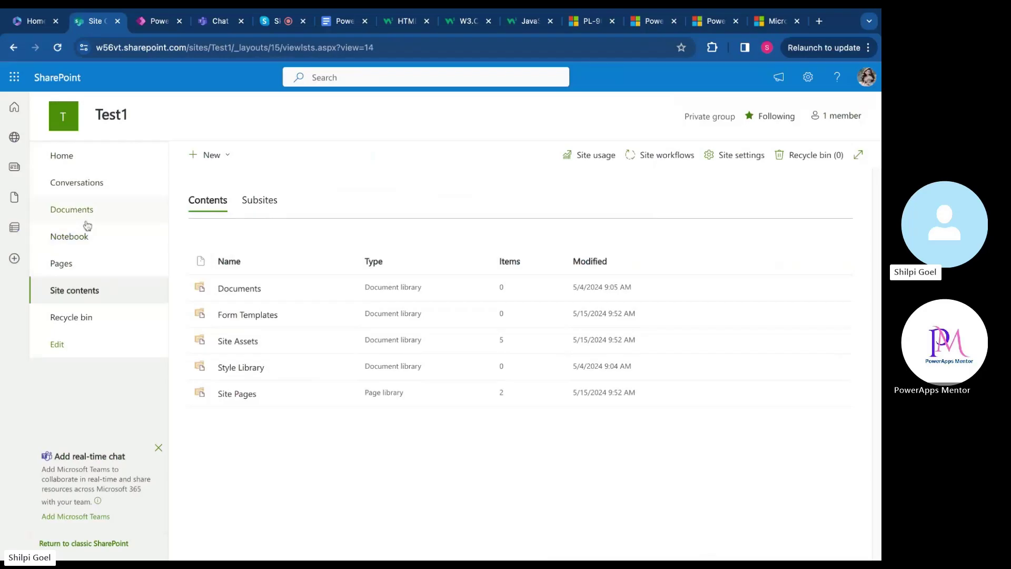
{"action": "left_click", "coordinate": [95, 262]}
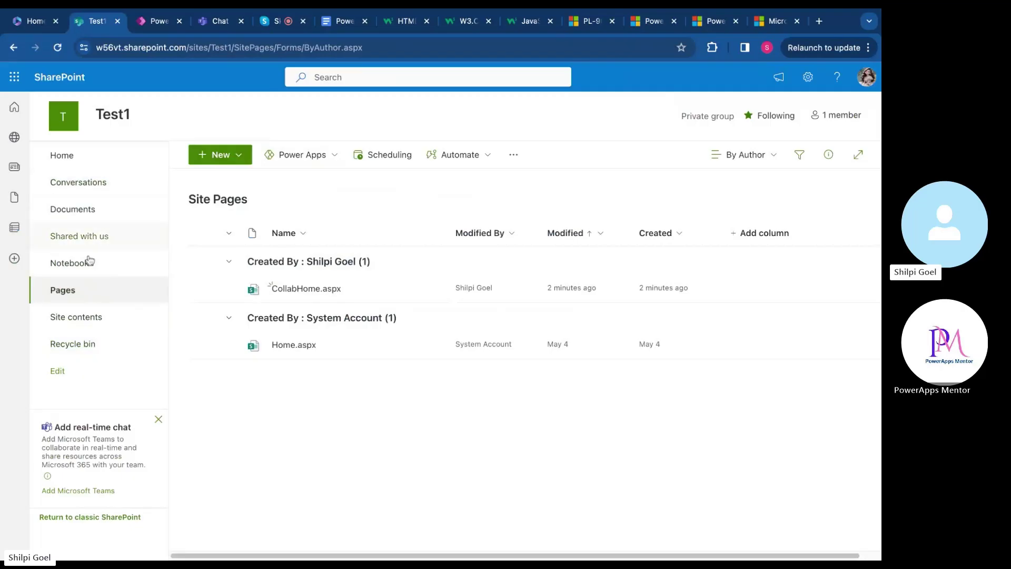
{"action": "left_click", "coordinate": [95, 168]}
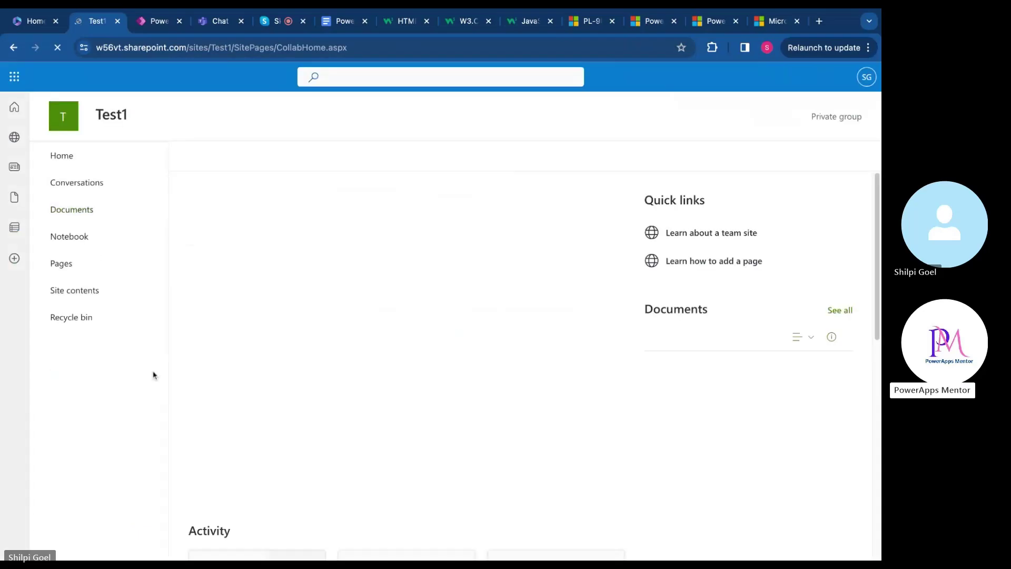
Start a new List from the New menu on the Test1 home page
{"action": "left_click", "coordinate": [226, 156]}
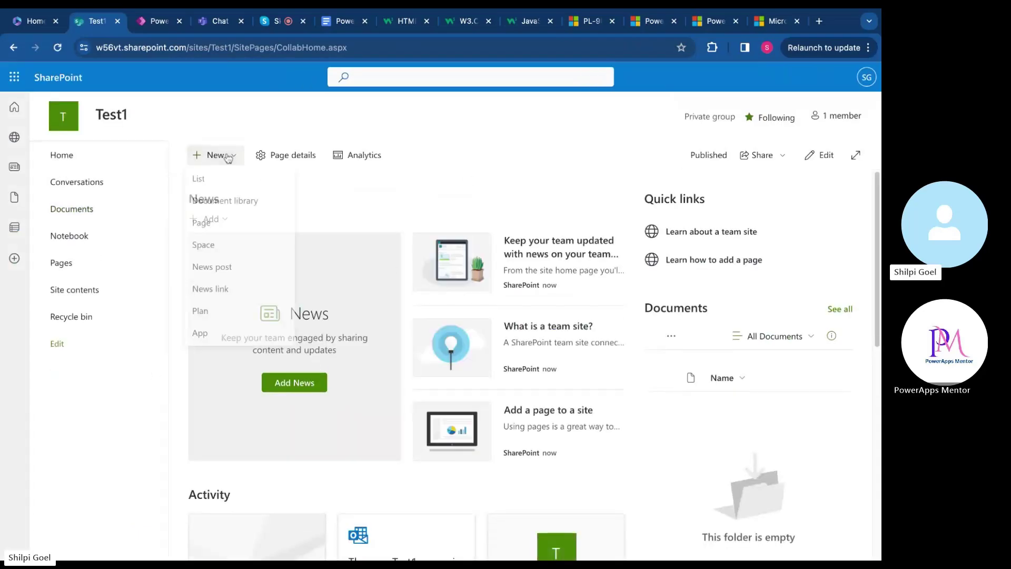
{"action": "left_click", "coordinate": [226, 179]}
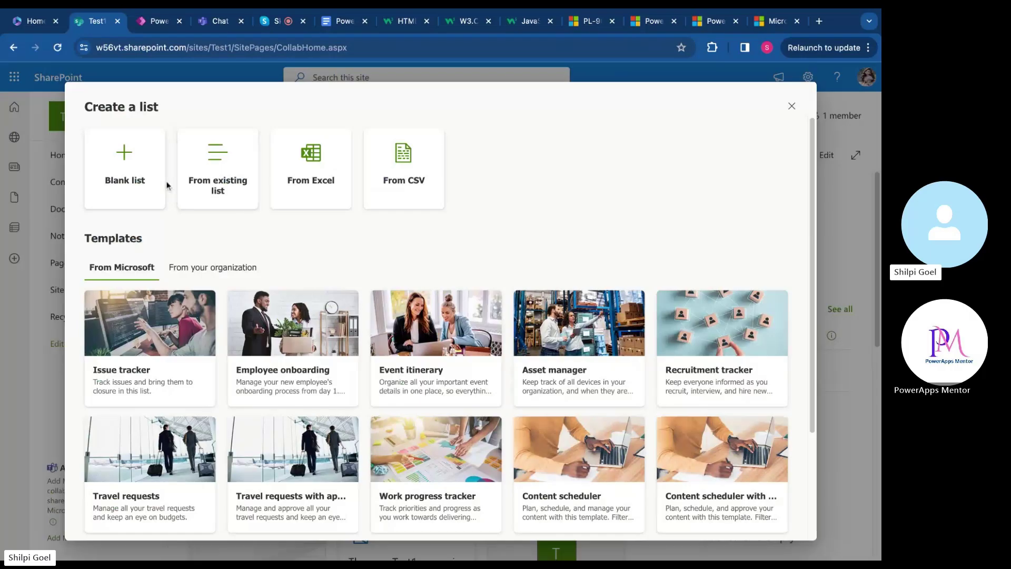
{"action": "scroll", "coordinate": [451, 230], "scroll_direction": "down", "scroll_amount": 1}
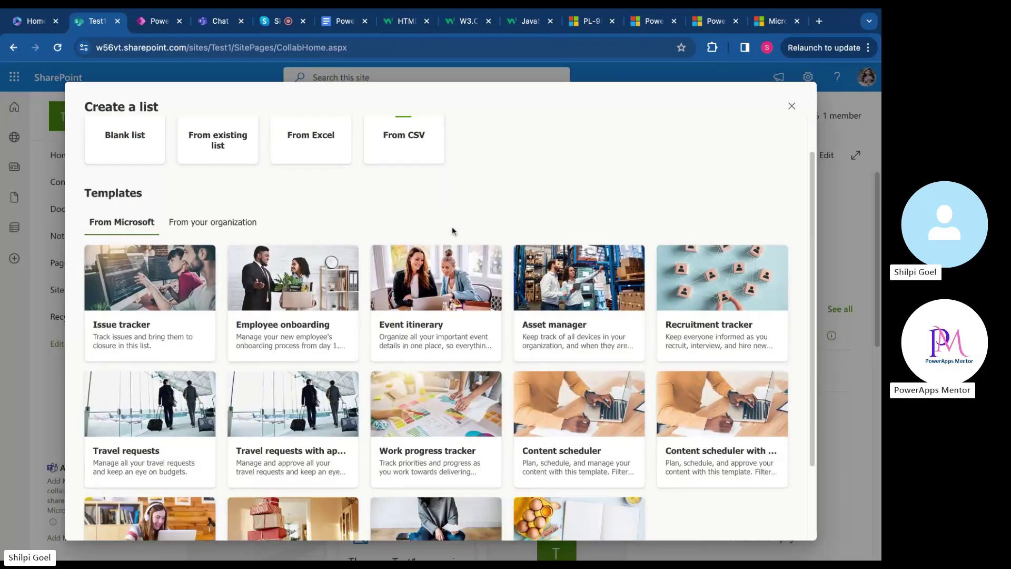
{"action": "scroll", "coordinate": [368, 226], "scroll_direction": "up", "scroll_amount": 1}
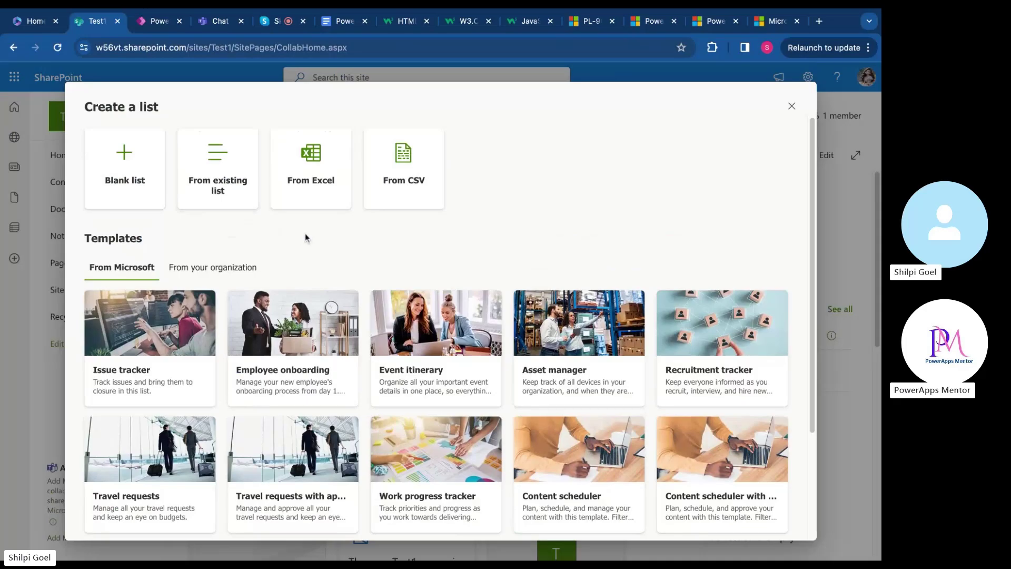
{"action": "scroll", "coordinate": [306, 233], "scroll_direction": "down", "scroll_amount": 1}
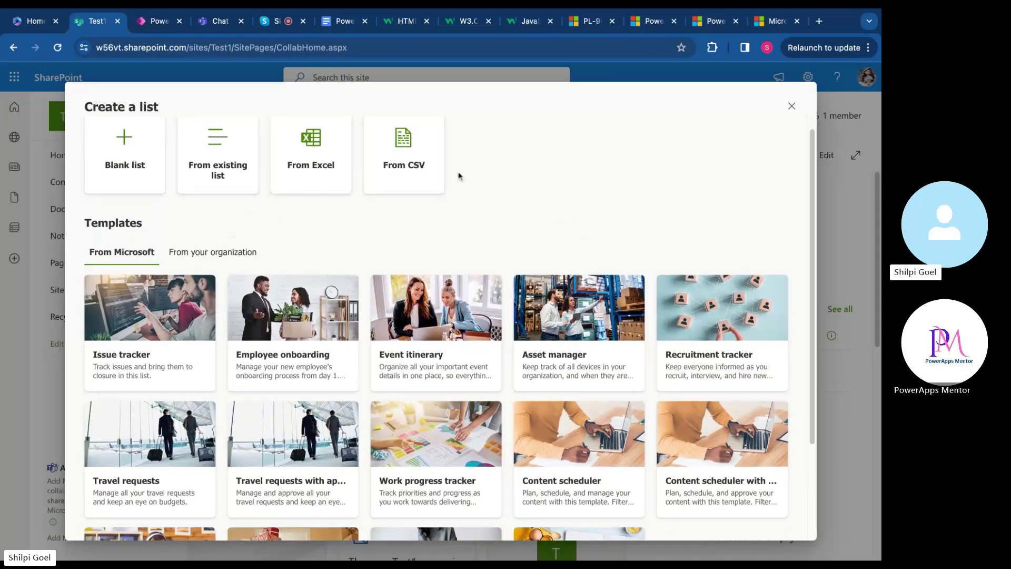
{"action": "scroll", "coordinate": [481, 172], "scroll_direction": "down", "scroll_amount": 1}
{"action": "scroll", "coordinate": [481, 172], "scroll_direction": "up", "scroll_amount": 1}
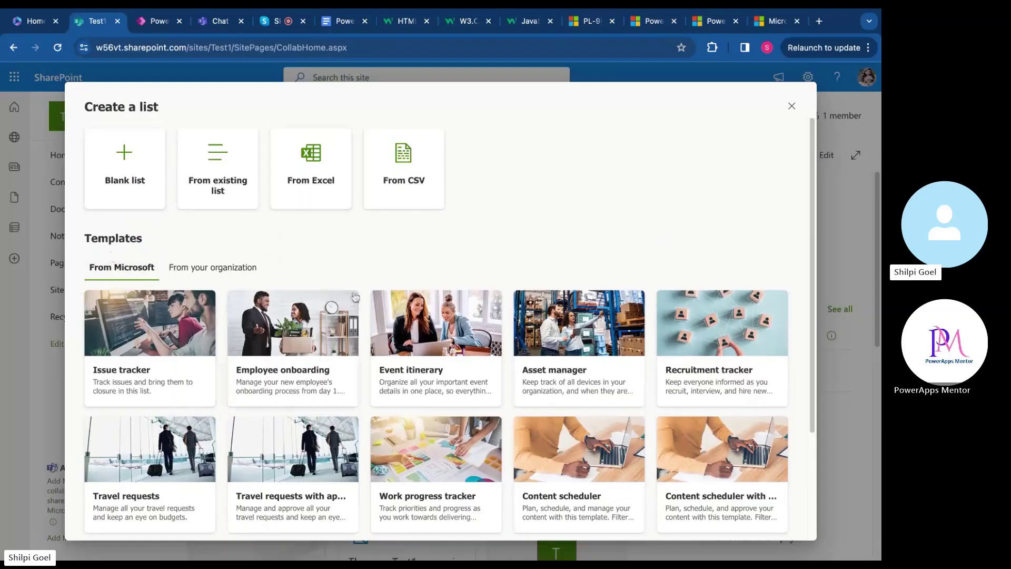
{"action": "scroll", "coordinate": [359, 296], "scroll_direction": "down", "scroll_amount": 3}
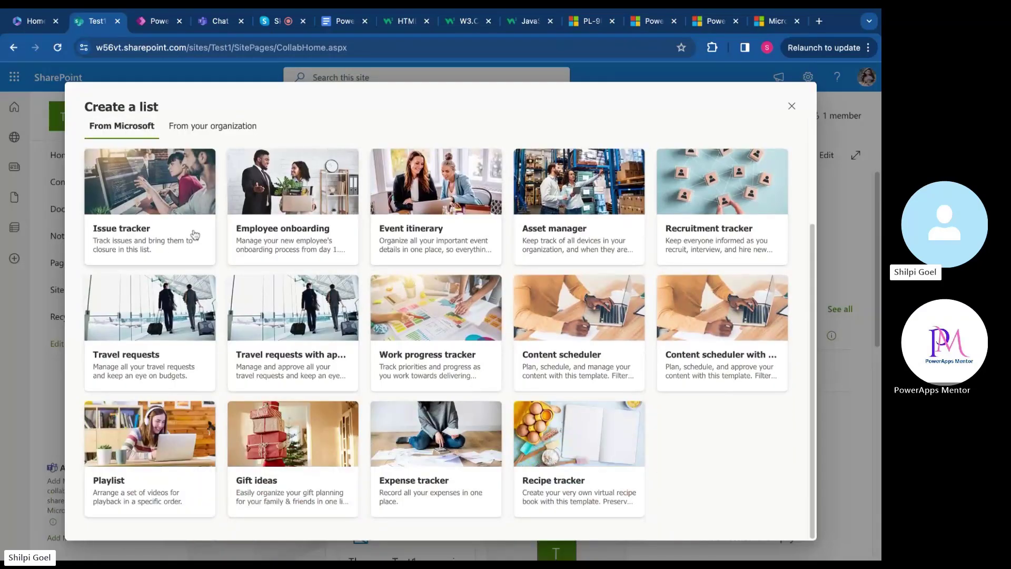
{"action": "scroll", "coordinate": [174, 210], "scroll_direction": "up", "scroll_amount": 3}
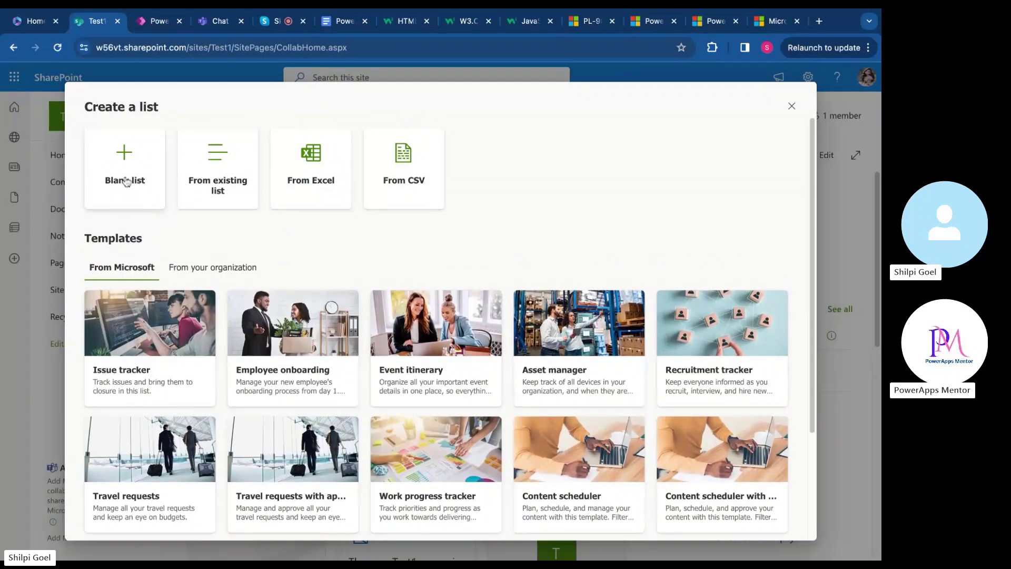
{"action": "left_click", "coordinate": [157, 169]}
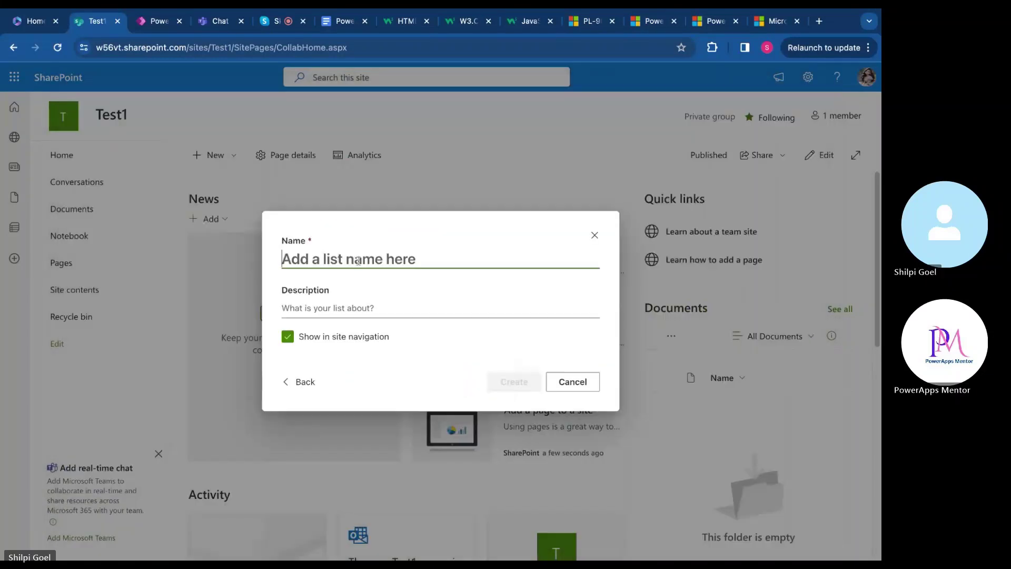
Name the blank list 'ListDemo1' and create it
{"action": "type", "text": "Lis"}
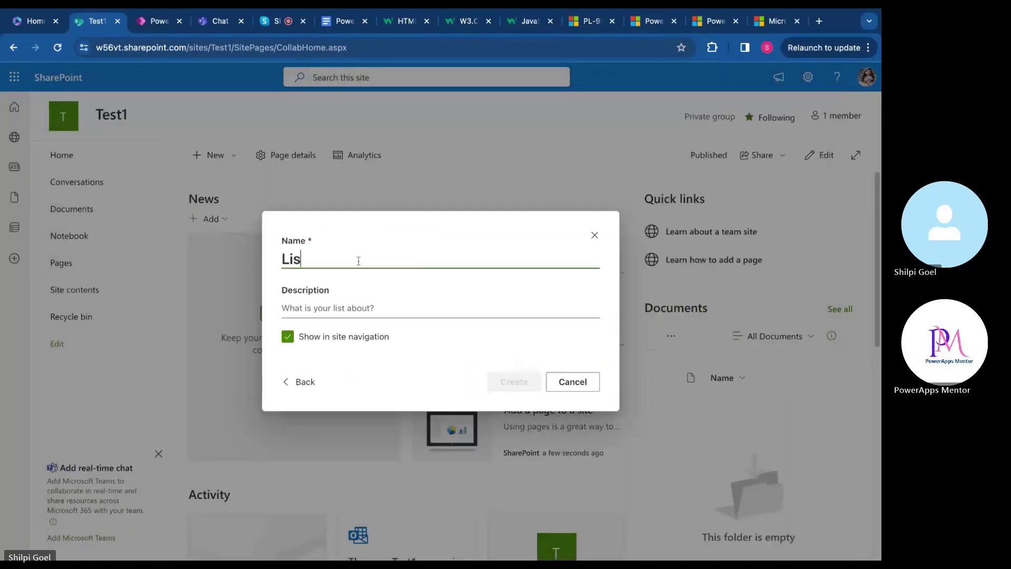
{"action": "type", "text": "tDemo1"}
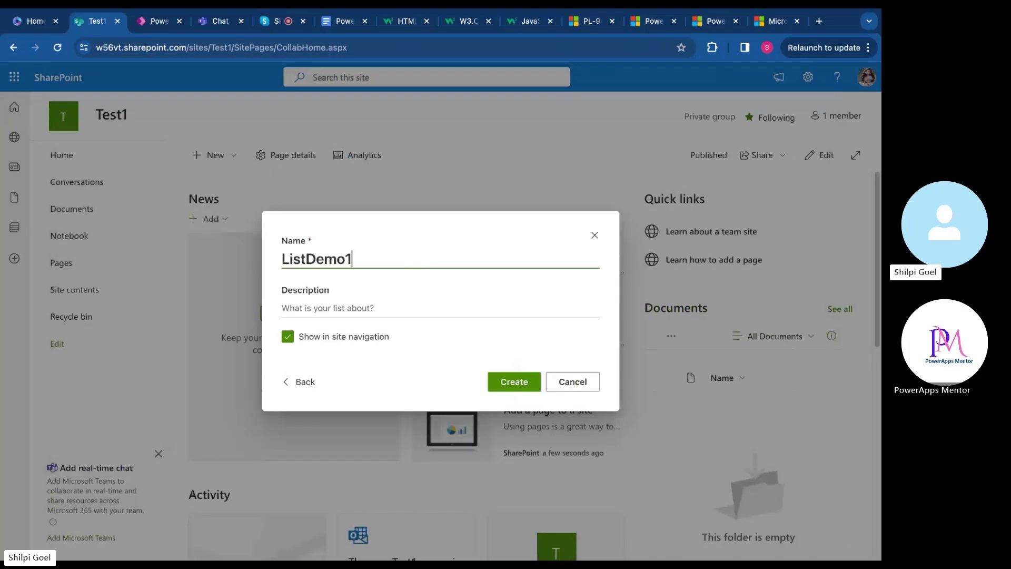
{"action": "left_click", "coordinate": [512, 385]}
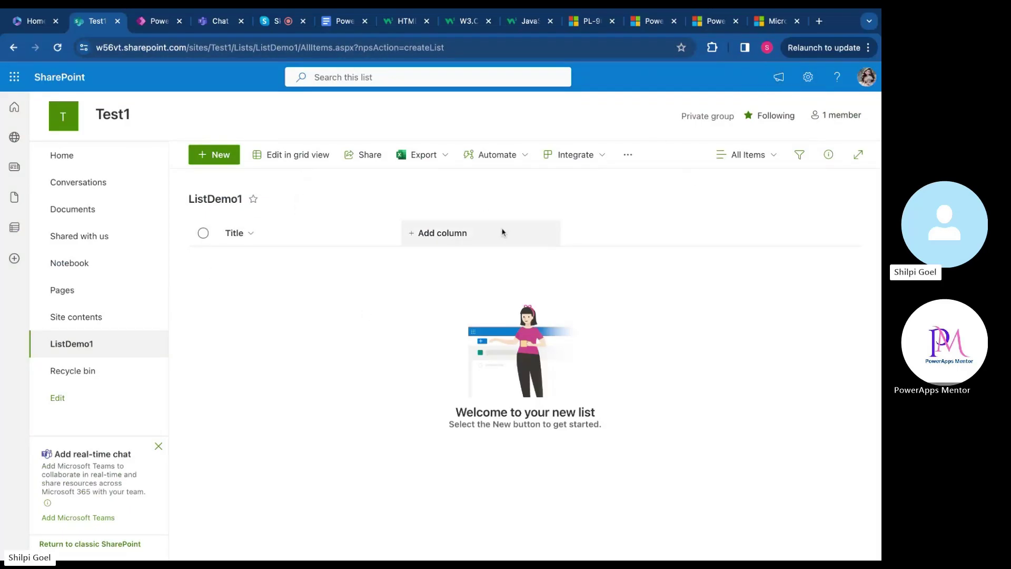
{"action": "left_click", "coordinate": [438, 240]}
{"action": "scroll", "coordinate": [492, 354], "scroll_direction": "down", "scroll_amount": 1}
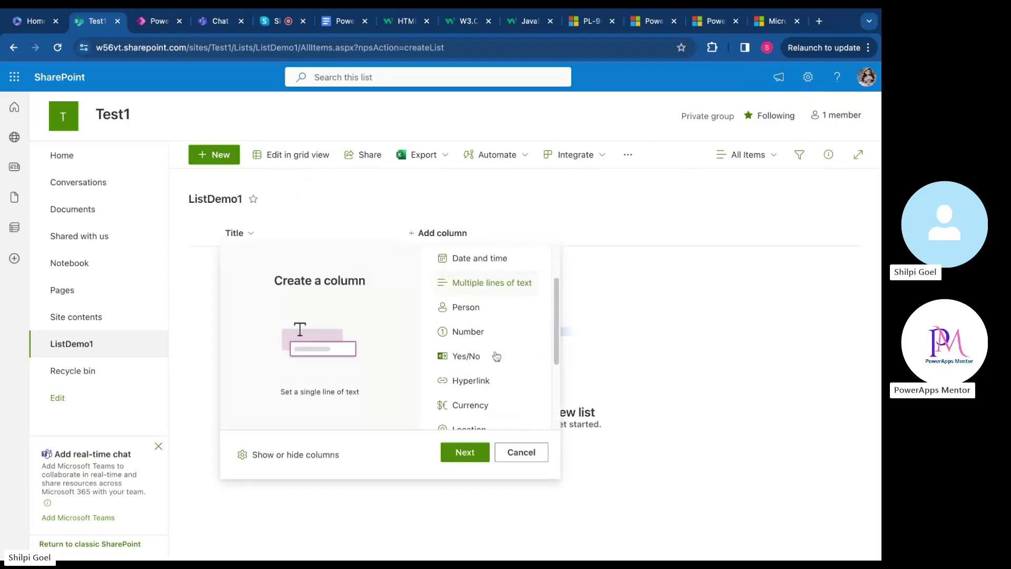
{"action": "scroll", "coordinate": [496, 357], "scroll_direction": "up", "scroll_amount": 1}
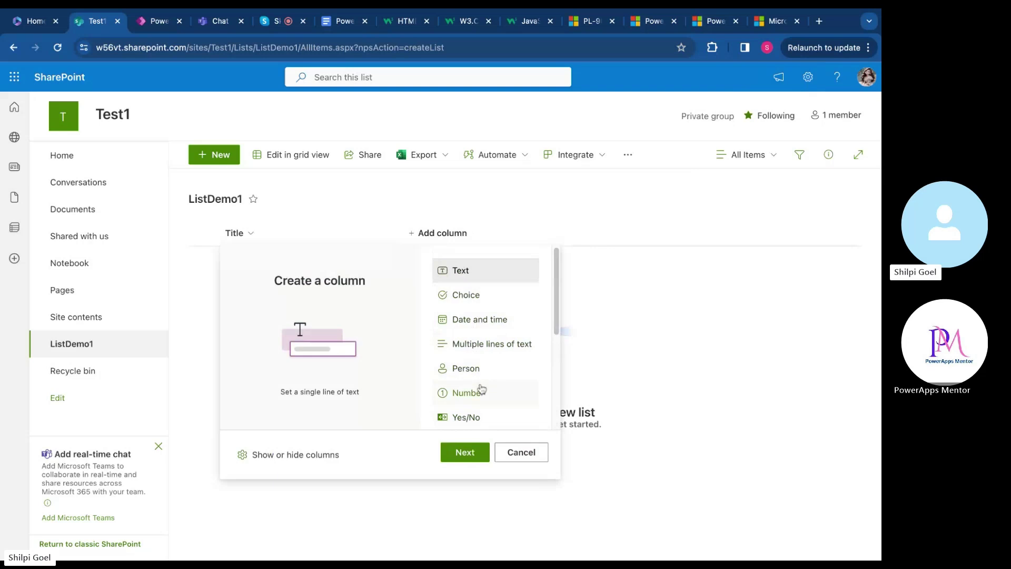
{"action": "scroll", "coordinate": [480, 390], "scroll_direction": "down", "scroll_amount": 2}
{"action": "scroll", "coordinate": [481, 389], "scroll_direction": "down", "scroll_amount": 2}
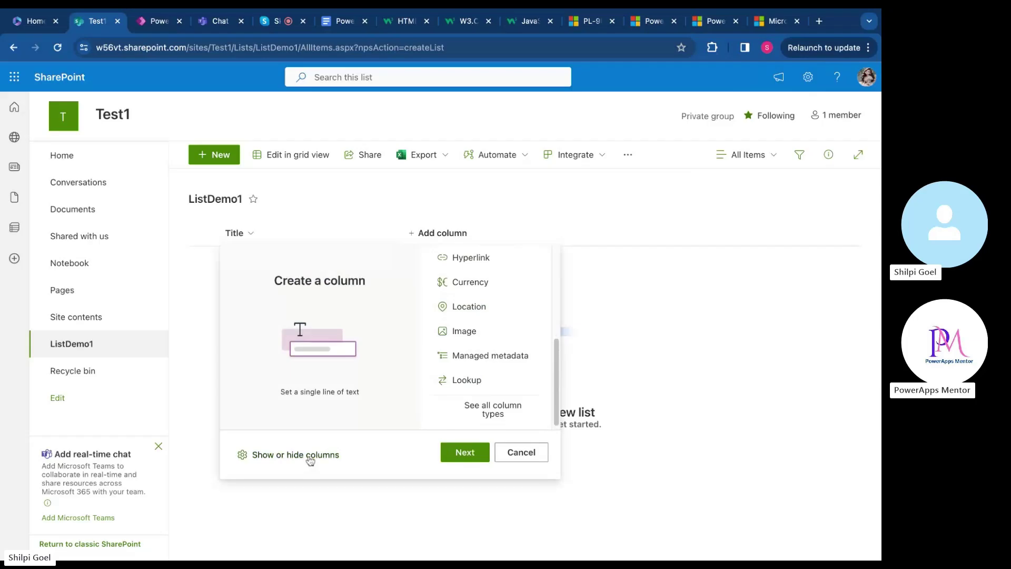
{"action": "left_click", "coordinate": [310, 457]}
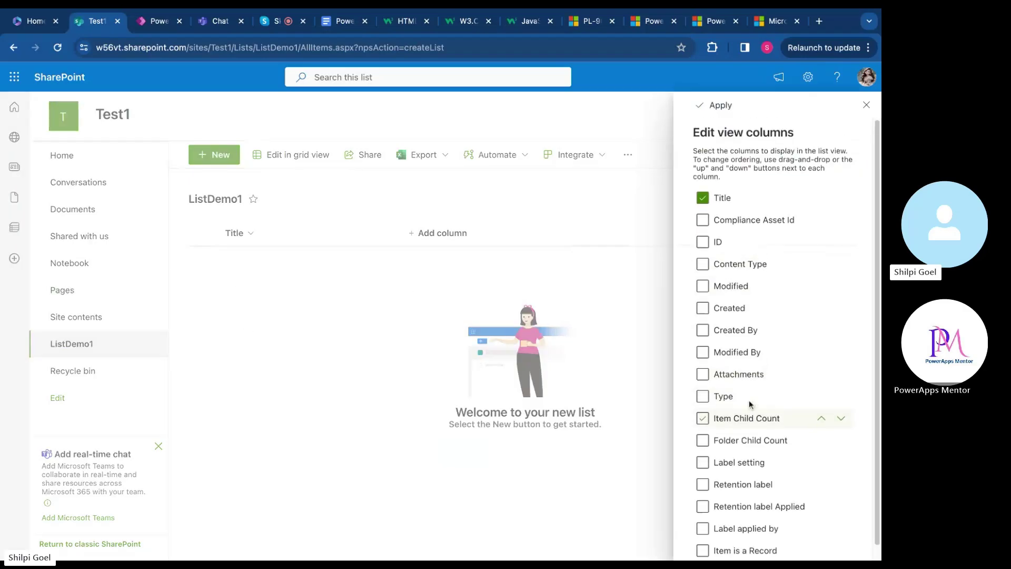
{"action": "scroll", "coordinate": [747, 427], "scroll_direction": "down", "scroll_amount": 1}
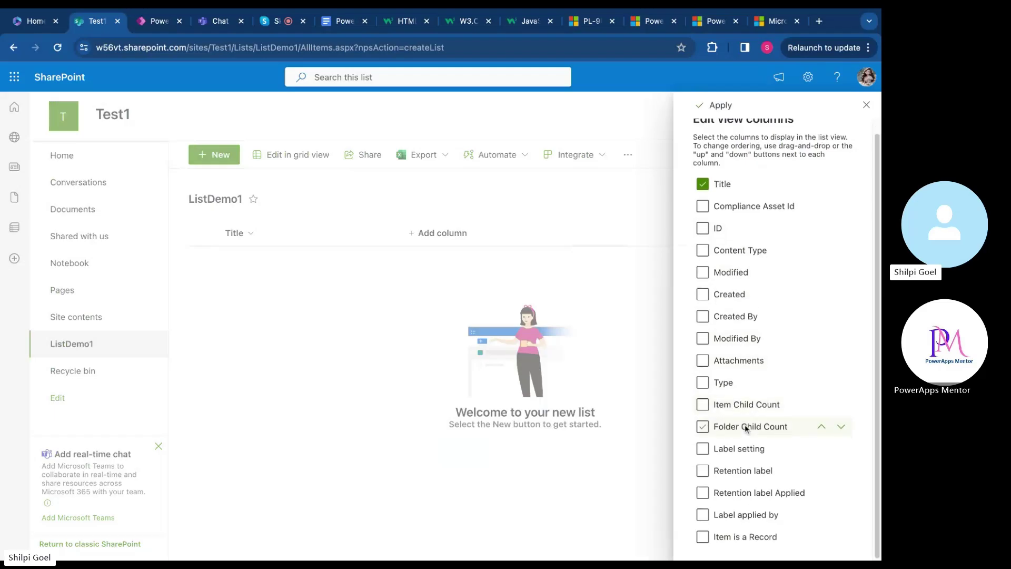
{"action": "scroll", "coordinate": [746, 429], "scroll_direction": "up", "scroll_amount": 1}
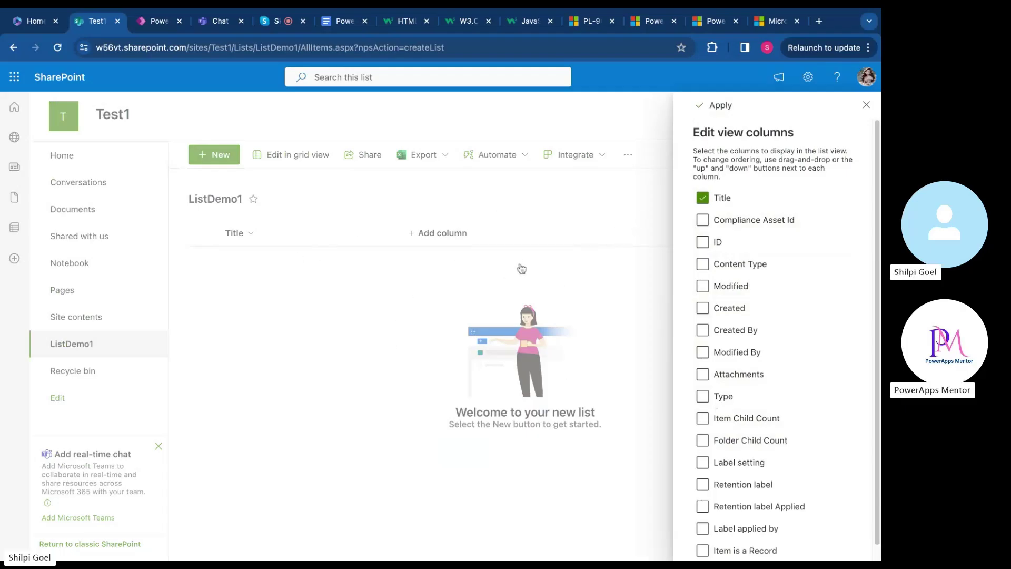
{"action": "left_click", "coordinate": [867, 105]}
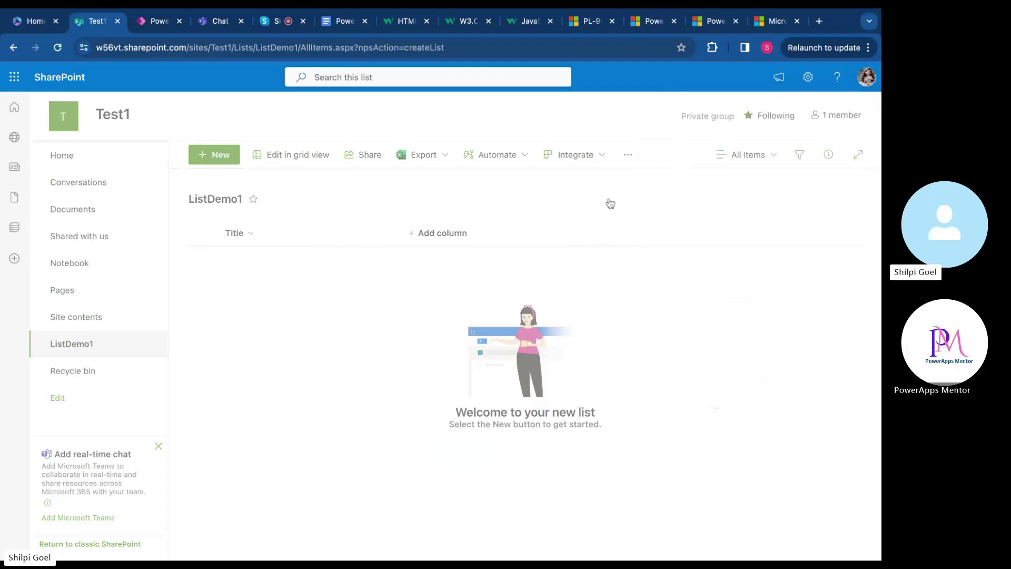
Add a single line of text column named 'Email', reviewing its more options and validation settings
{"action": "left_click", "coordinate": [445, 238]}
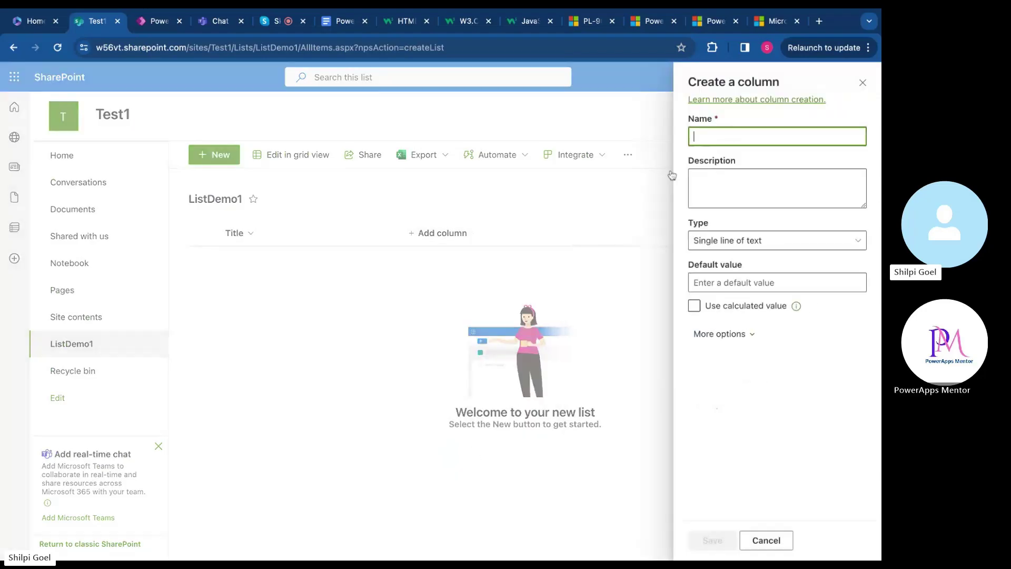
{"action": "type", "text": "EMail"}
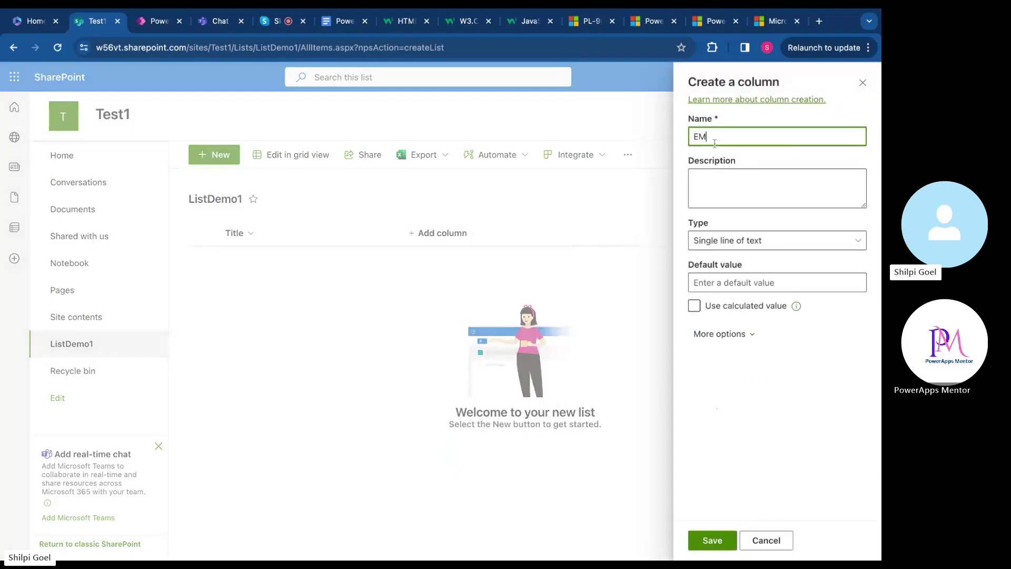
{"action": "key", "text": "BackSpace"}
{"action": "type", "text": "ma"}
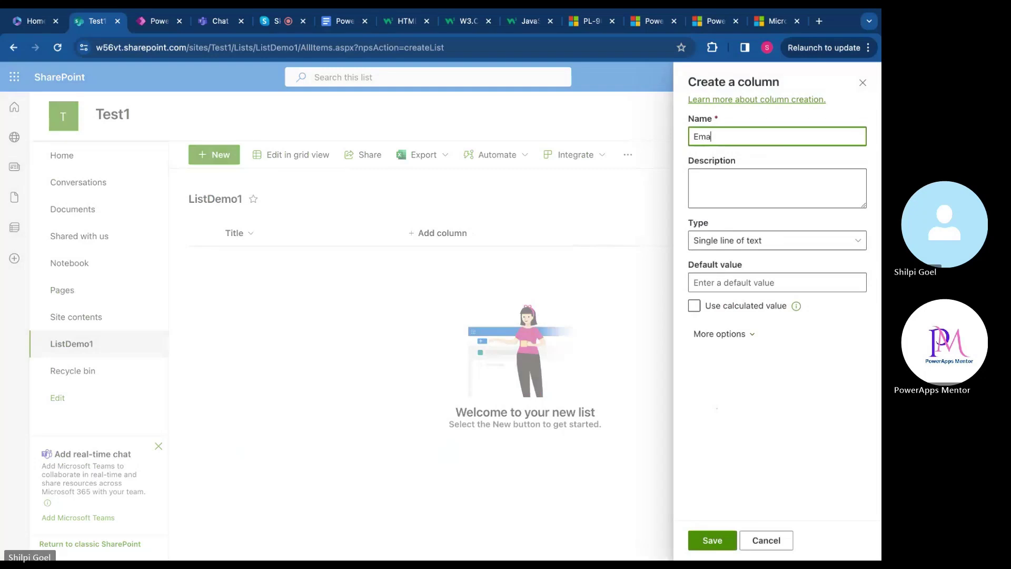
{"action": "type", "text": "il"}
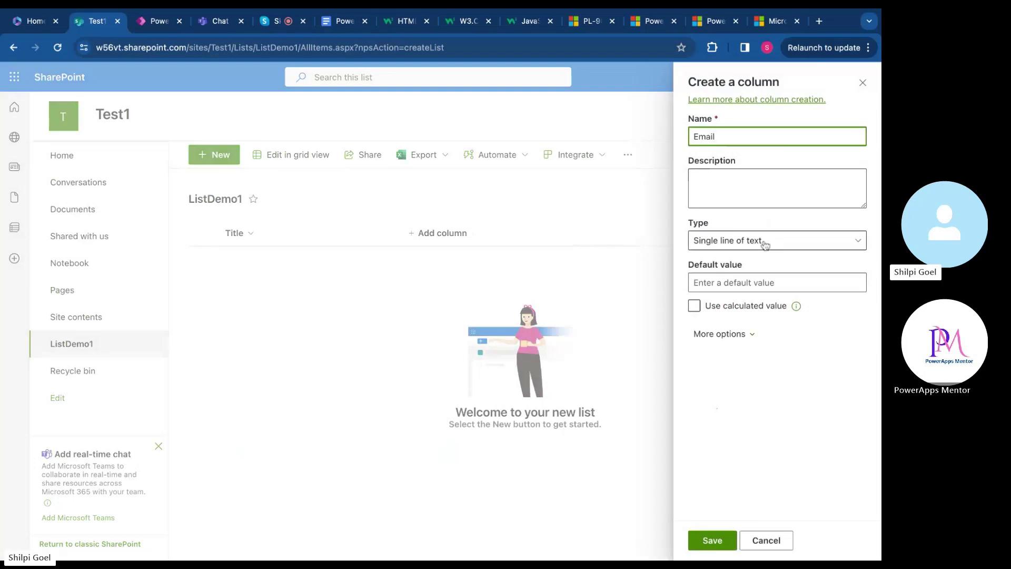
{"action": "left_click", "coordinate": [773, 241]}
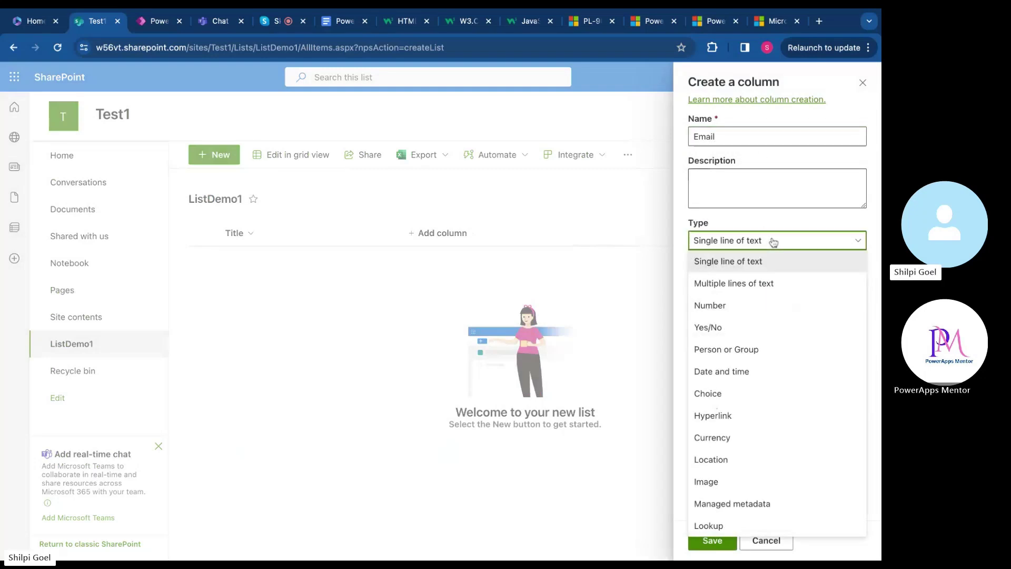
{"action": "left_click", "coordinate": [772, 241]}
{"action": "left_click", "coordinate": [723, 336]}
{"action": "scroll", "coordinate": [723, 338], "scroll_direction": "down", "scroll_amount": 1}
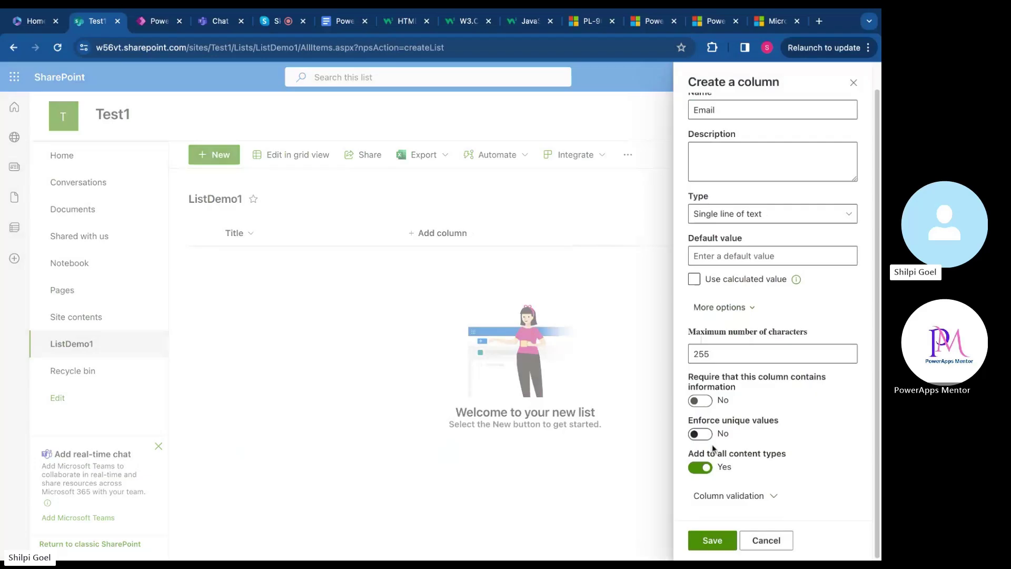
{"action": "left_click", "coordinate": [732, 495]}
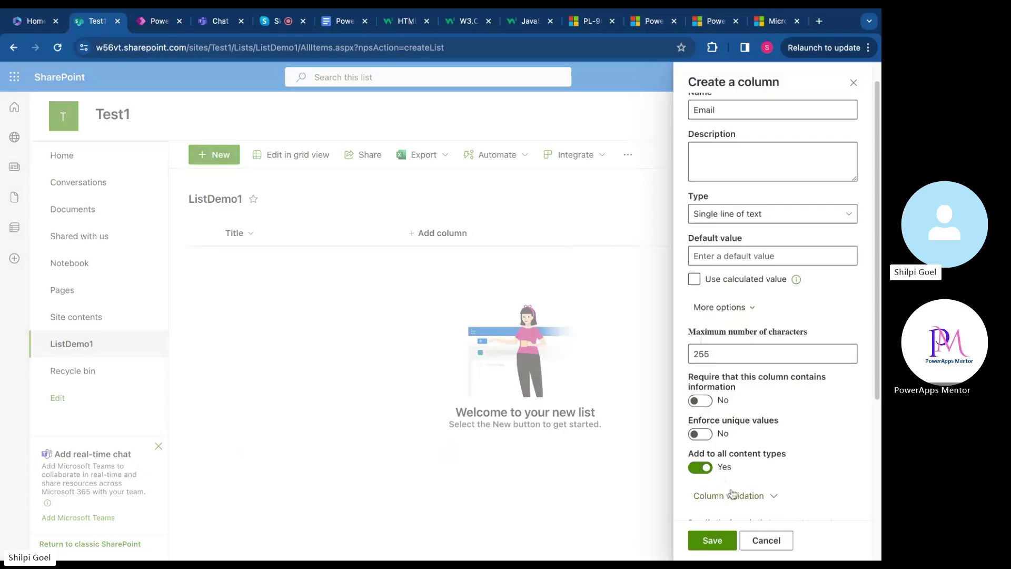
{"action": "scroll", "coordinate": [790, 462], "scroll_direction": "down", "scroll_amount": 3}
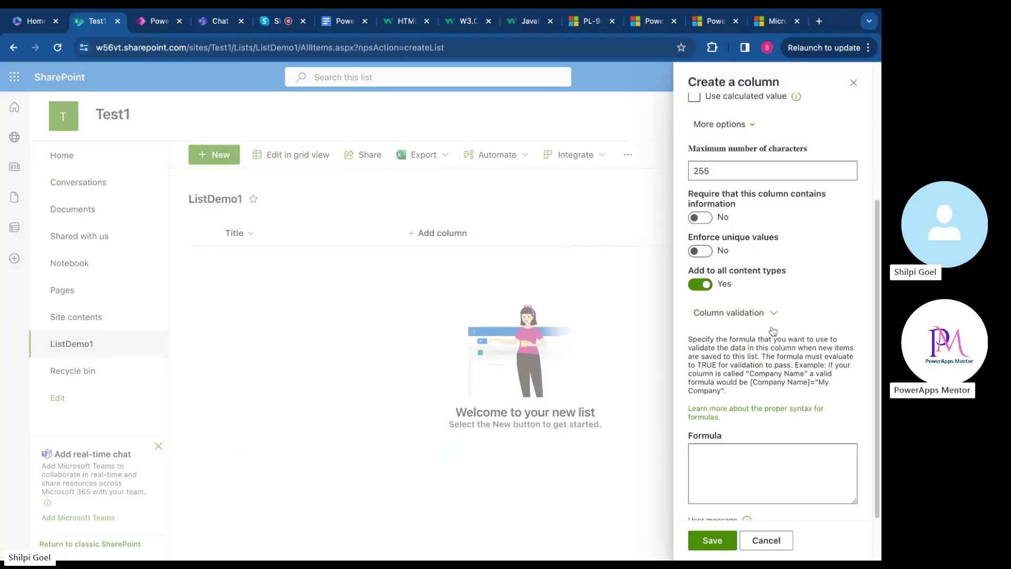
{"action": "scroll", "coordinate": [759, 321], "scroll_direction": "down", "scroll_amount": 1}
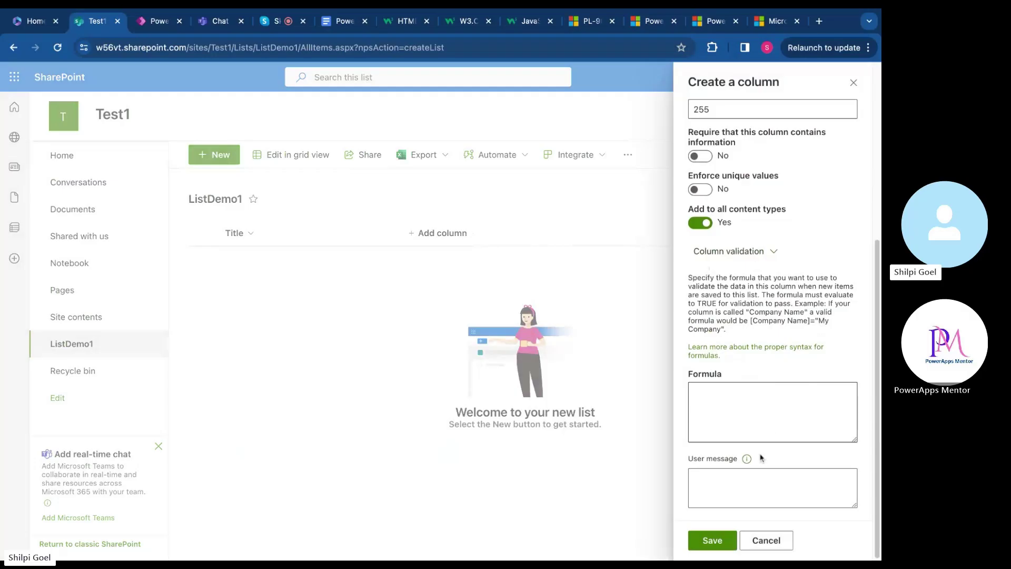
{"action": "left_click", "coordinate": [718, 541]}
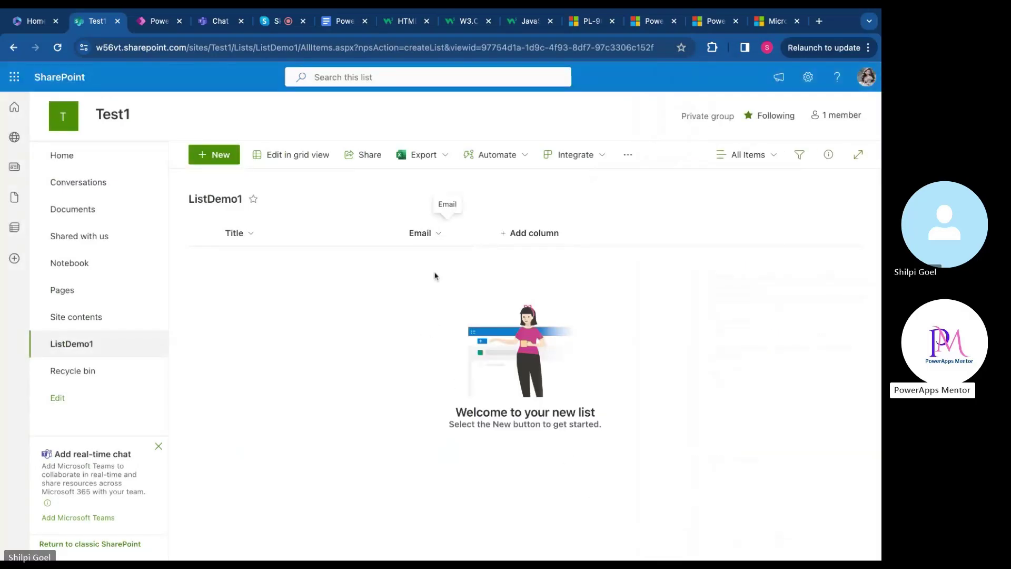
Cancel the new column panel without adding another column
{"action": "left_click", "coordinate": [536, 238]}
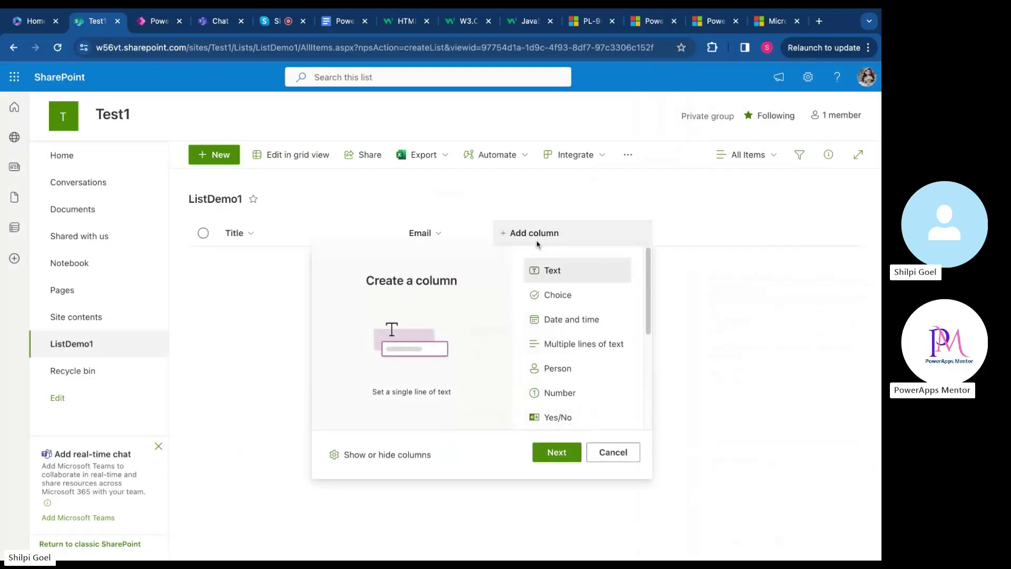
{"action": "scroll", "coordinate": [563, 326], "scroll_direction": "down", "scroll_amount": 2}
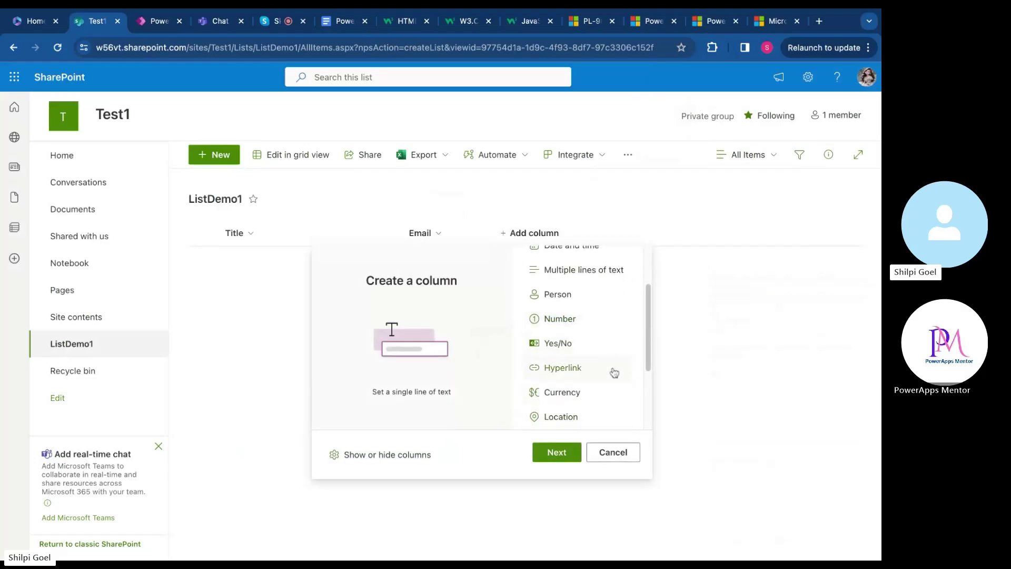
{"action": "left_click", "coordinate": [612, 453]}
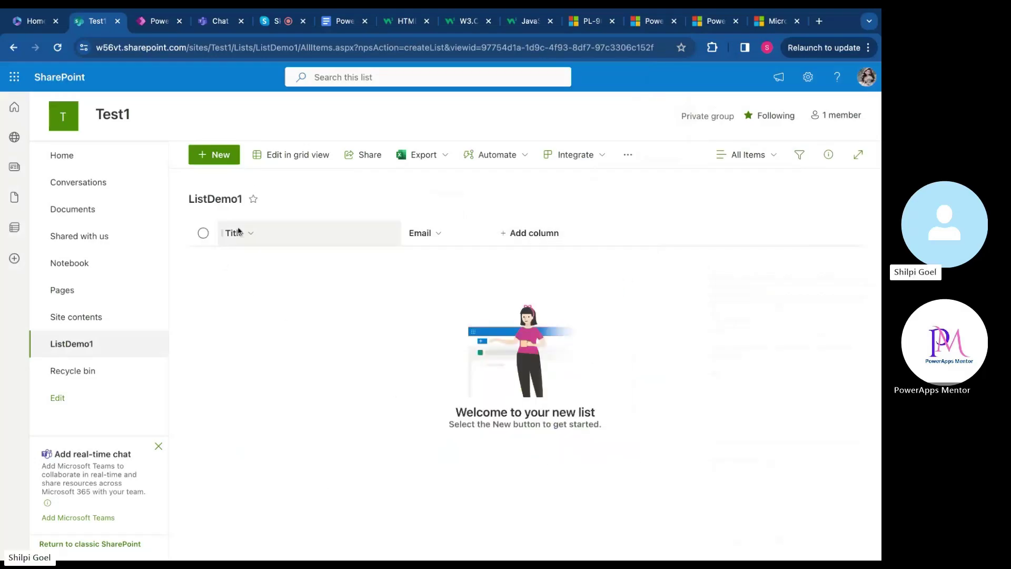
Add a list item titled Person1 with its email address
{"action": "left_click", "coordinate": [229, 159]}
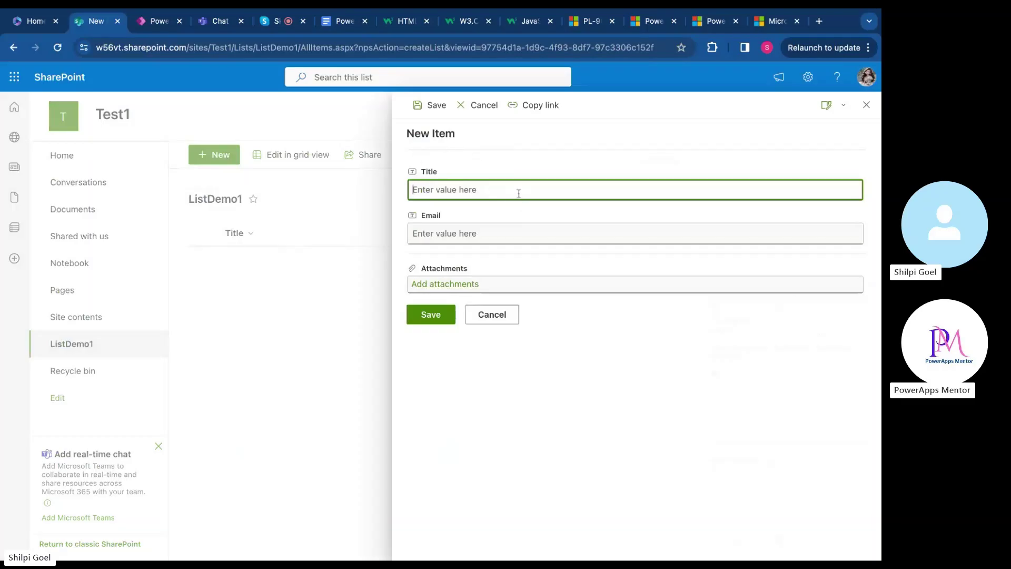
{"action": "type", "text": "P"}
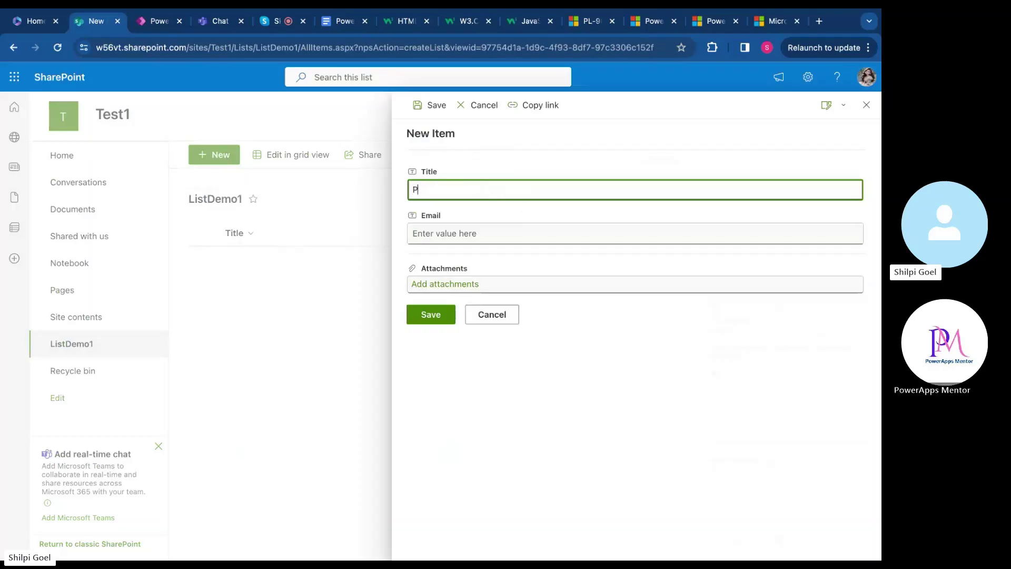
{"action": "type", "text": "erson1"}
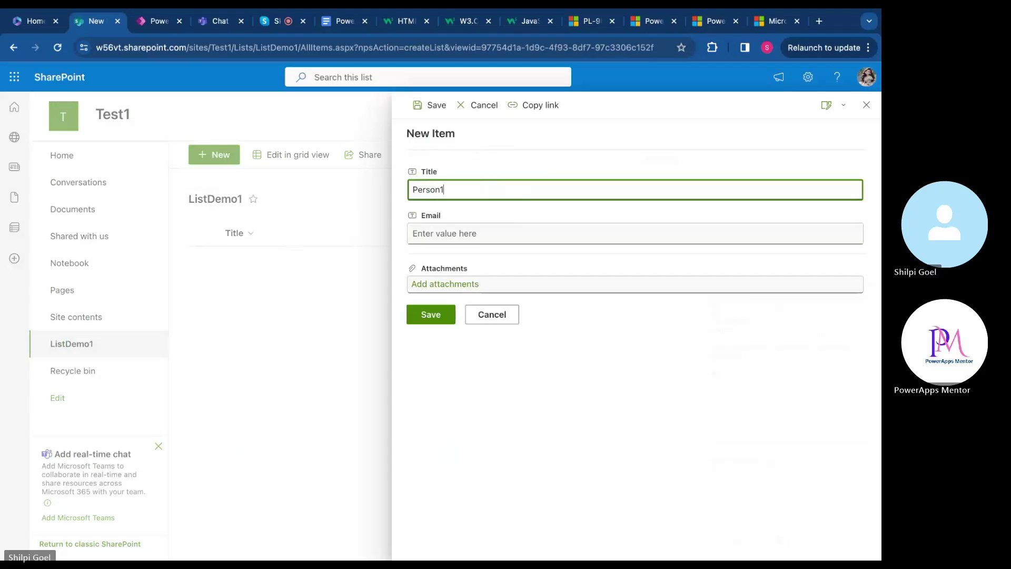
{"action": "left_click", "coordinate": [521, 240]}
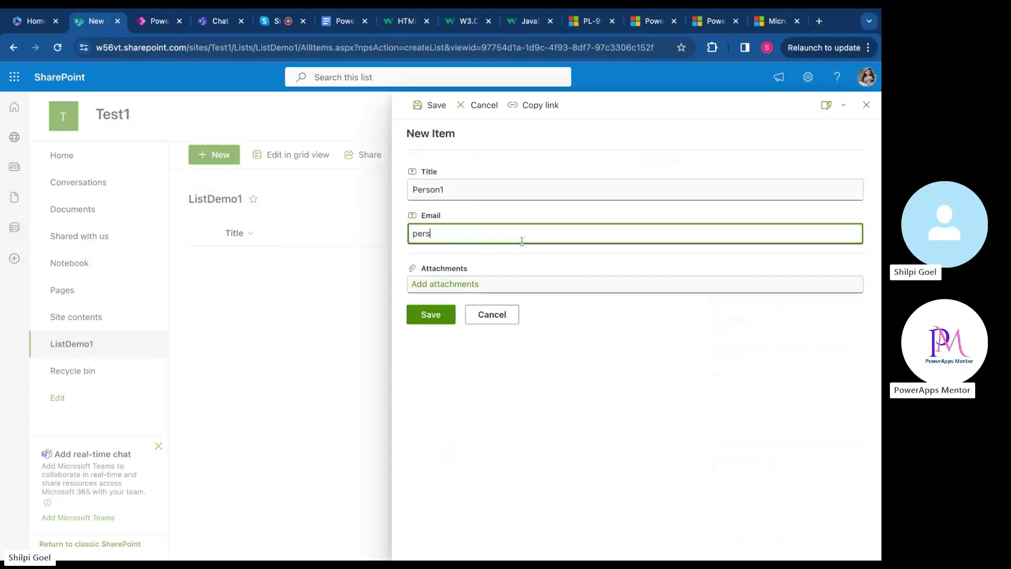
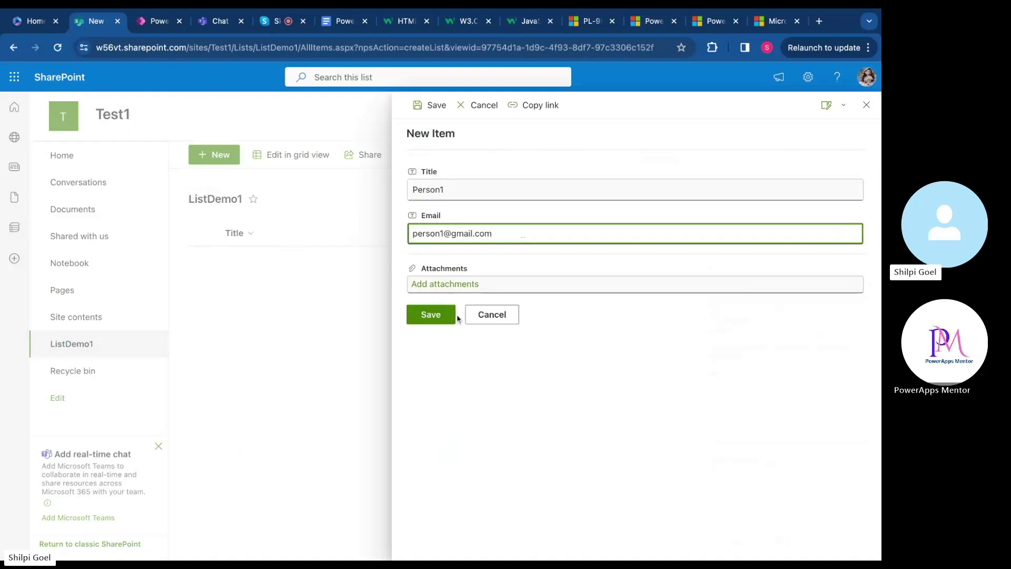
{"action": "left_click", "coordinate": [430, 315]}
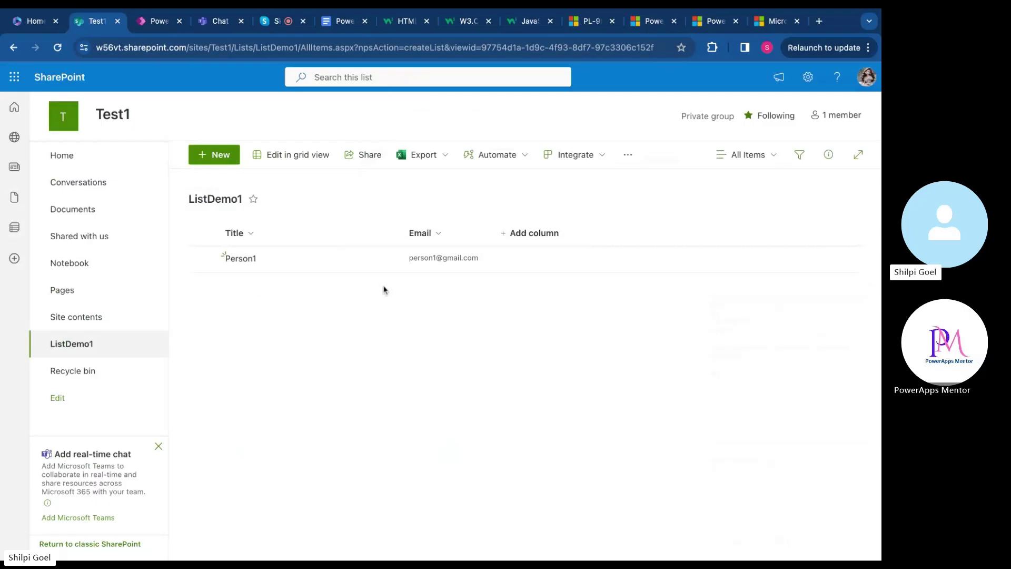
In grid view, add a row titled Person2 with its email address, then exit grid view
{"action": "left_click", "coordinate": [307, 160]}
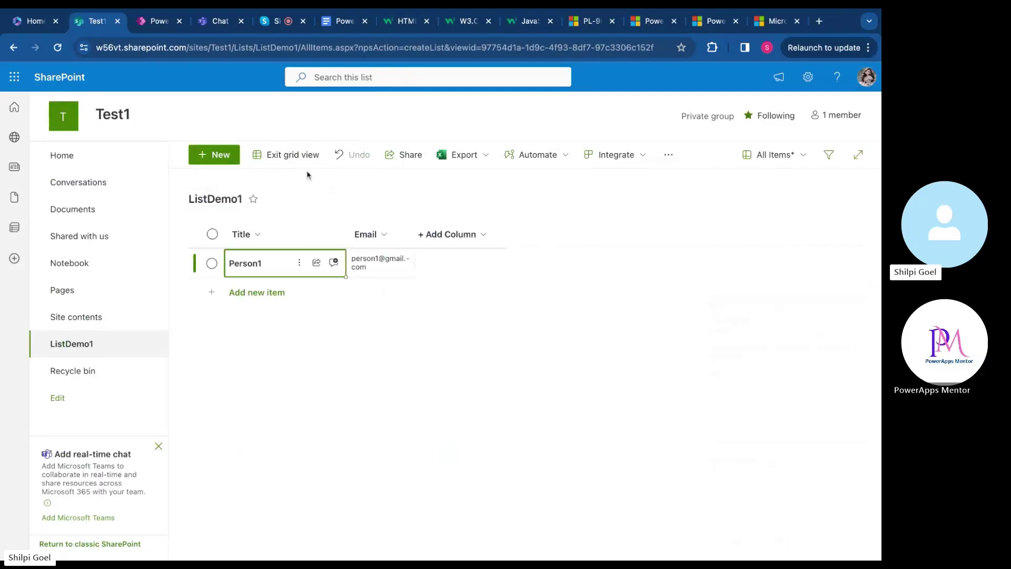
{"action": "left_click", "coordinate": [266, 292]}
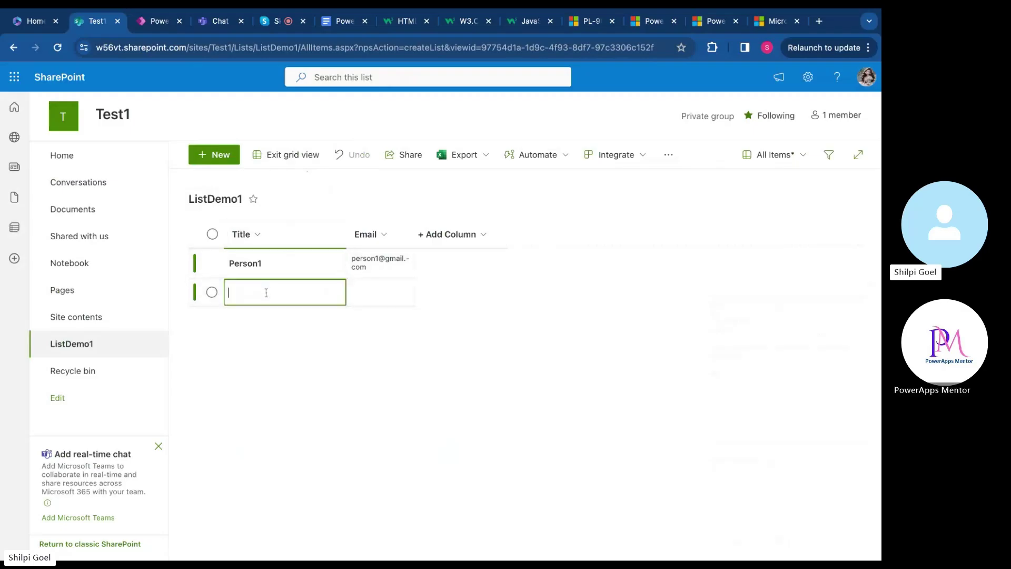
{"action": "type", "text": "Person12"}
{"action": "left_click", "coordinate": [381, 292]}
{"action": "left_click", "coordinate": [388, 273]}
{"action": "left_click", "coordinate": [382, 293]}
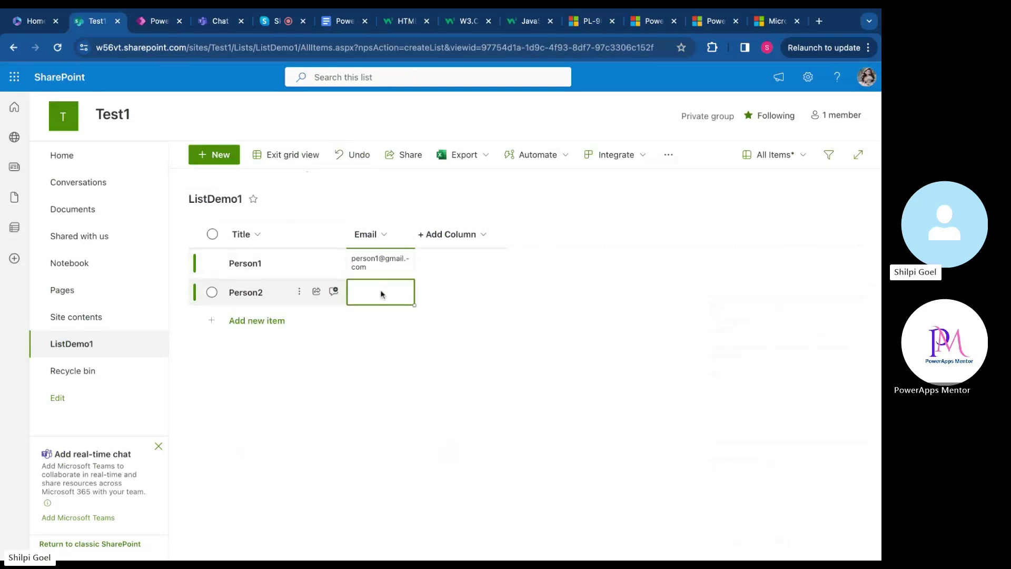
{"action": "left_click", "coordinate": [382, 291]}
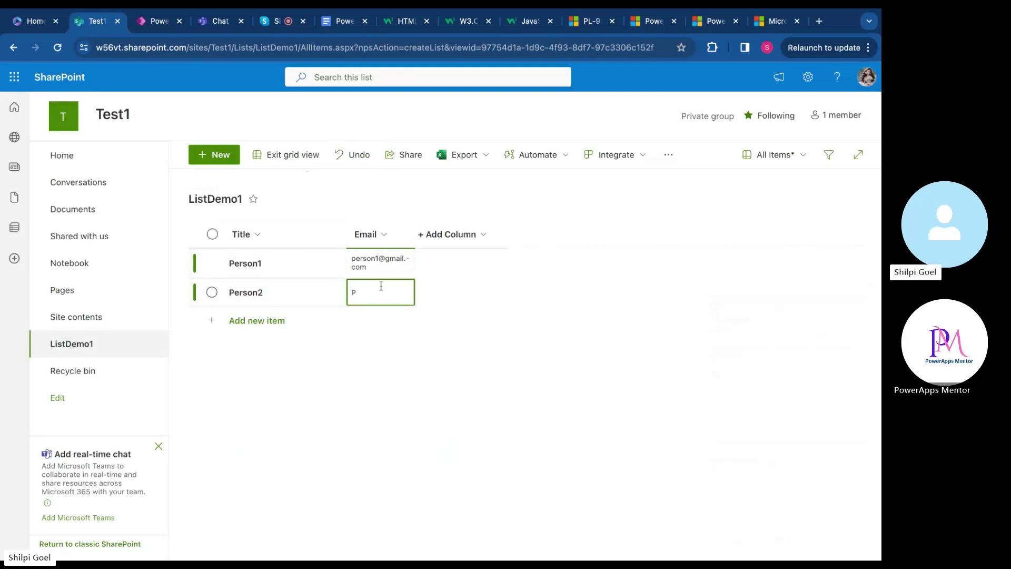
{"action": "key", "text": "BackSpace"}
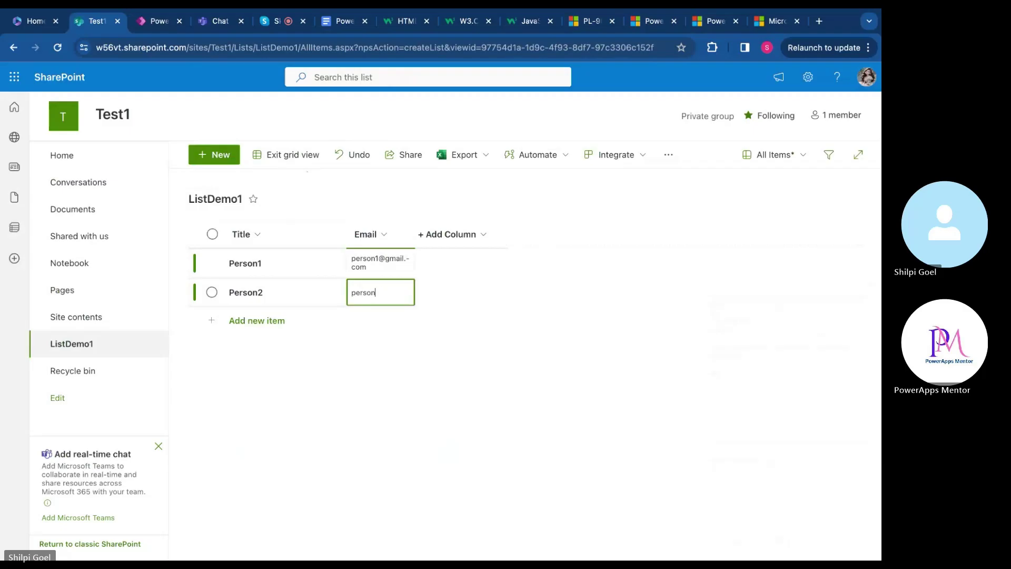
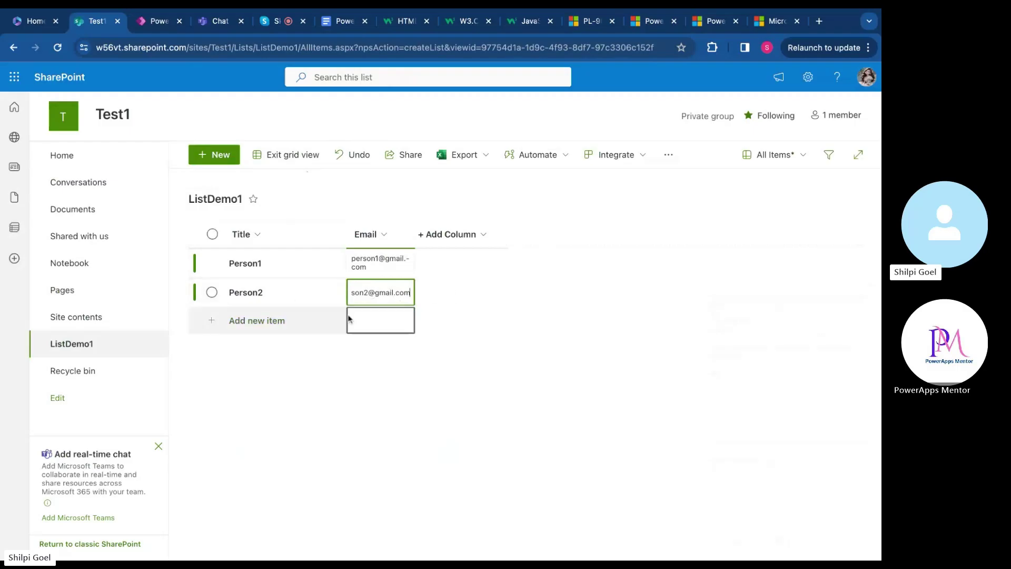
{"action": "left_click", "coordinate": [315, 367]}
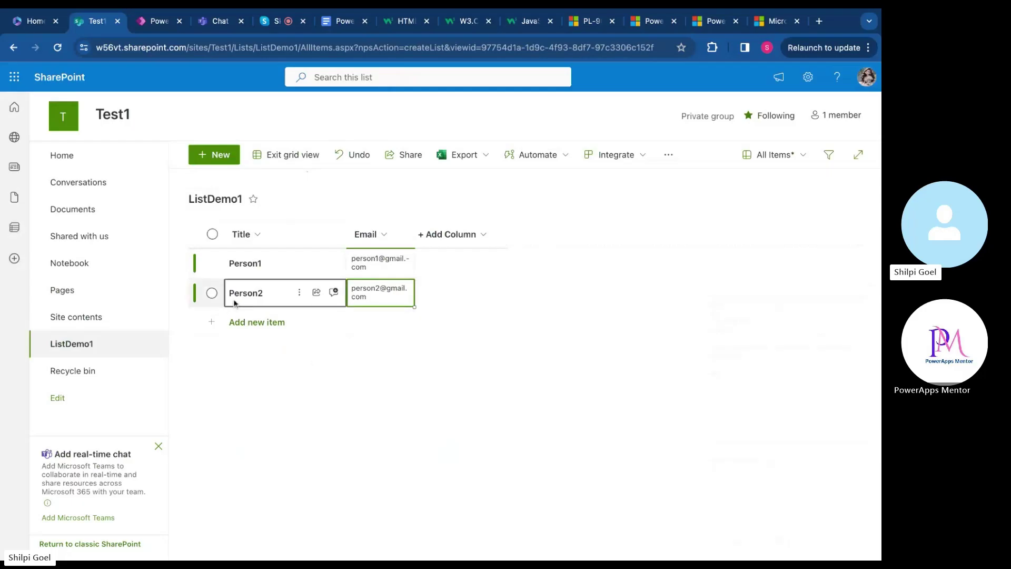
{"action": "left_click", "coordinate": [287, 155]}
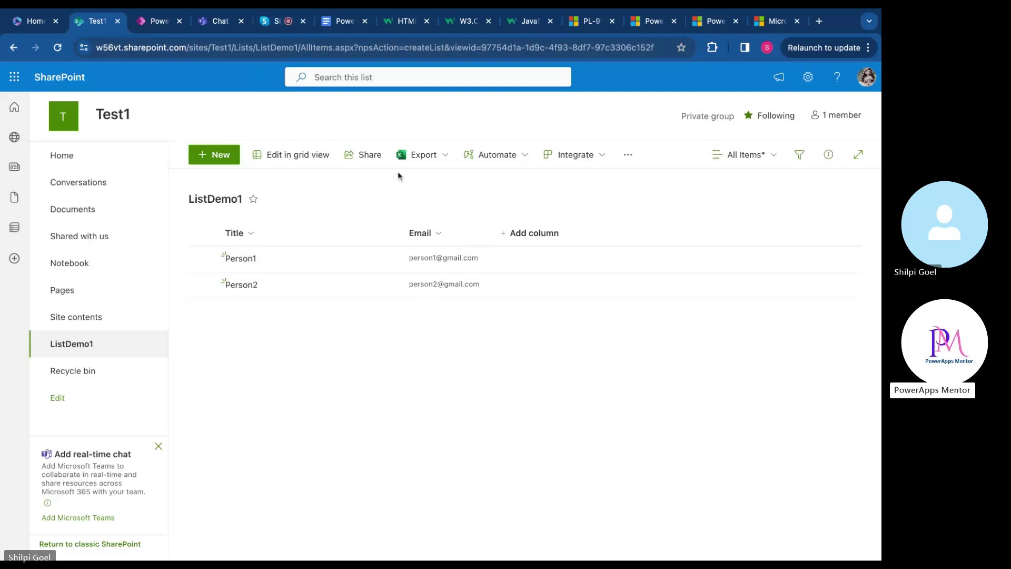
{"action": "left_click", "coordinate": [427, 156]}
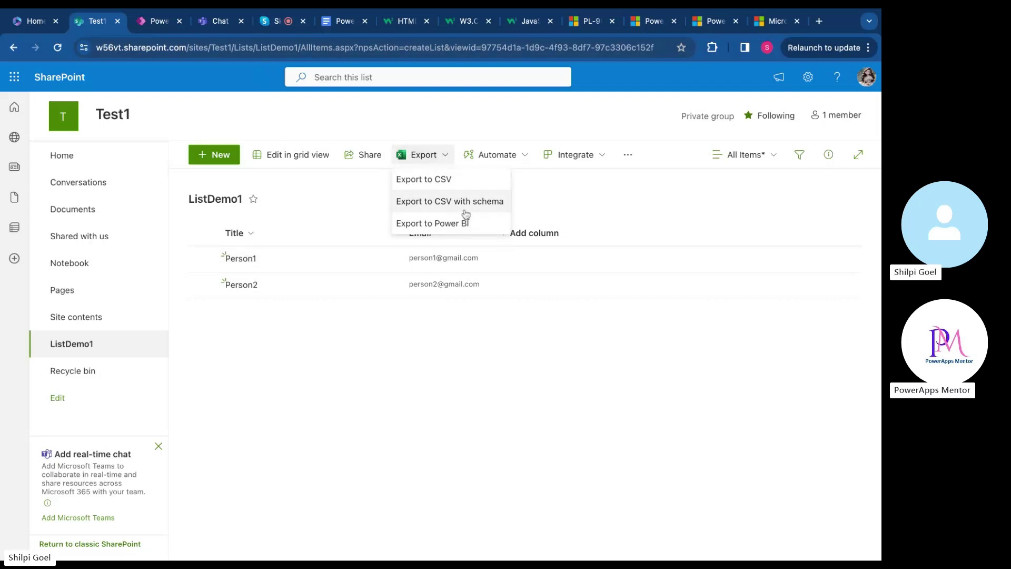
{"action": "left_click", "coordinate": [354, 197]}
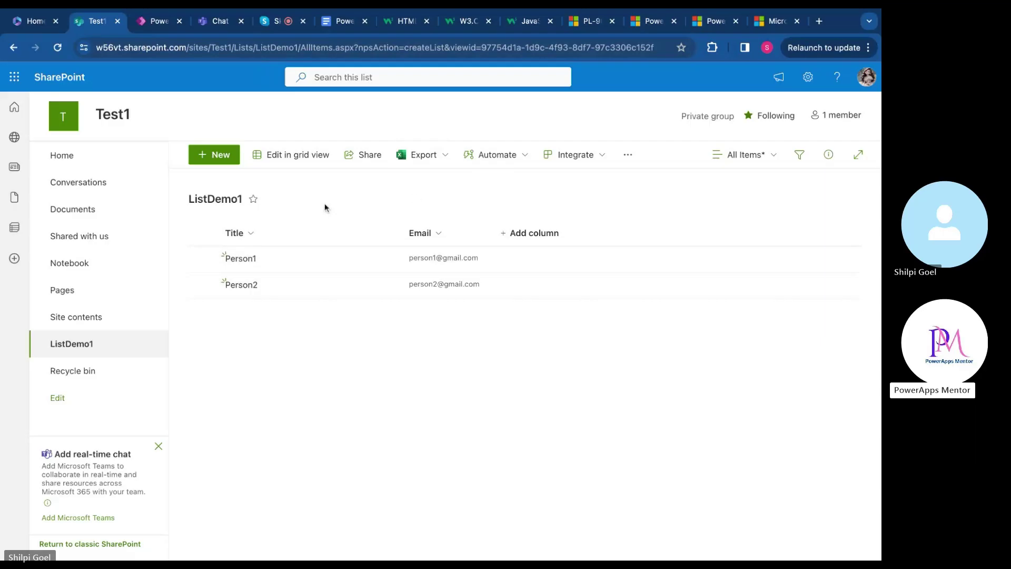
{"action": "left_click", "coordinate": [603, 164]}
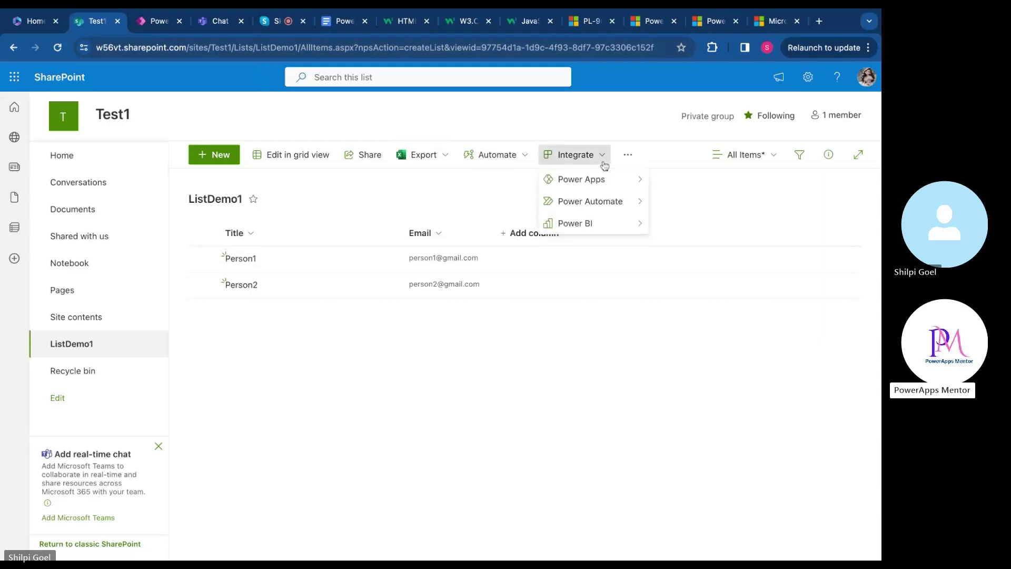
{"action": "mouse_move", "coordinate": [623, 225]}
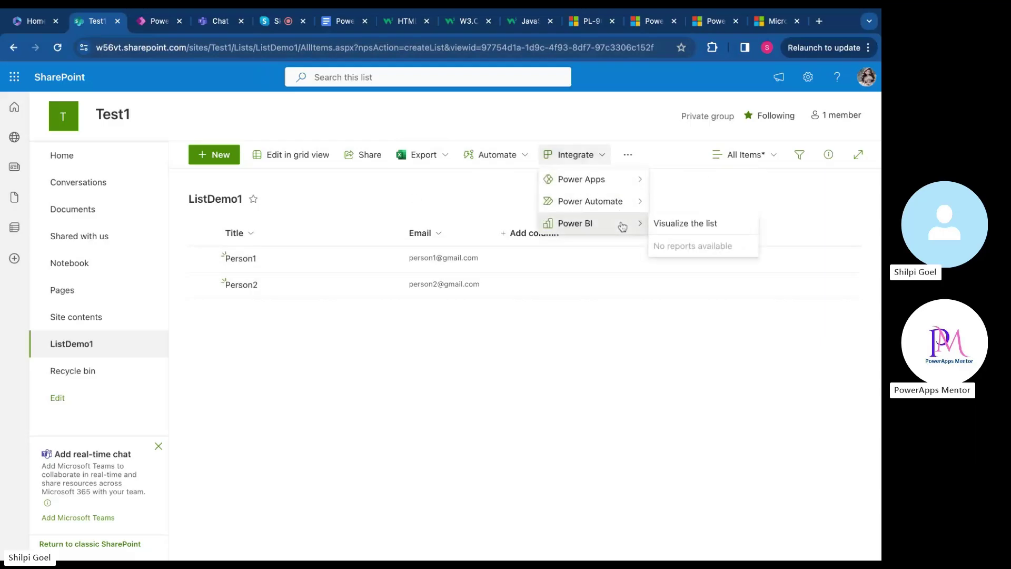
{"action": "left_click", "coordinate": [445, 185]}
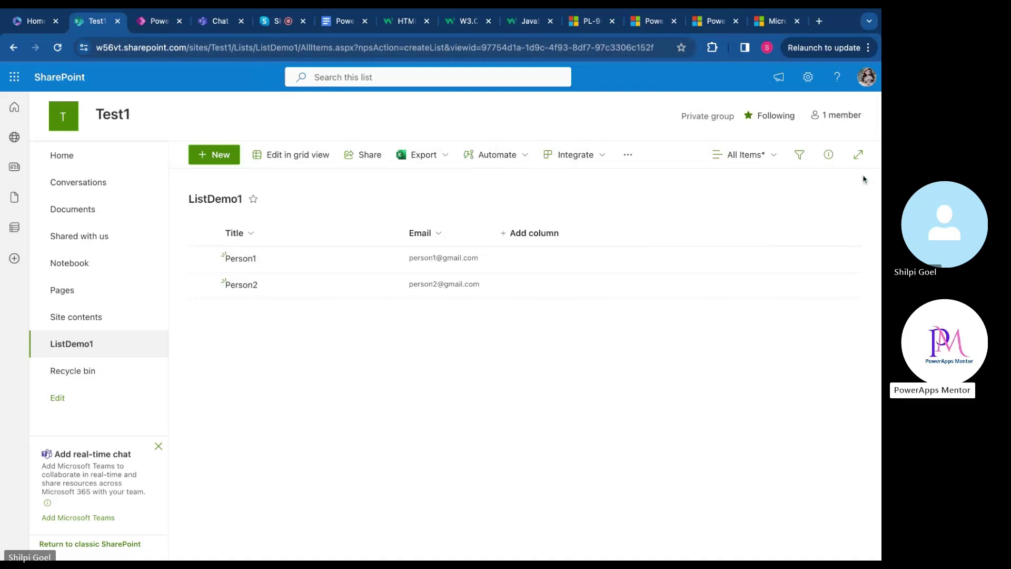
Open and close the list's Filters pane and its details/access info pane
{"action": "left_click", "coordinate": [806, 158]}
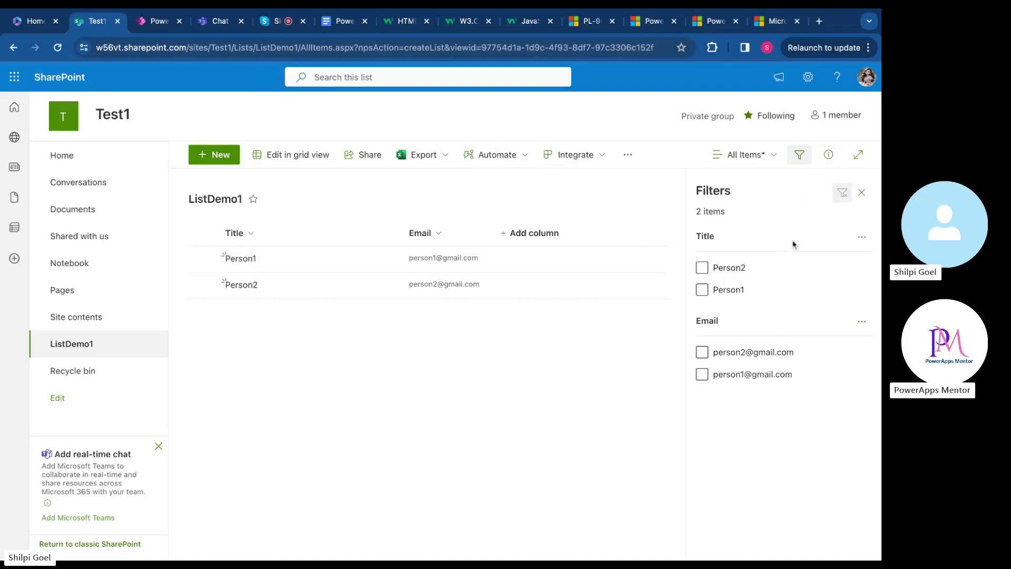
{"action": "left_click", "coordinate": [863, 195]}
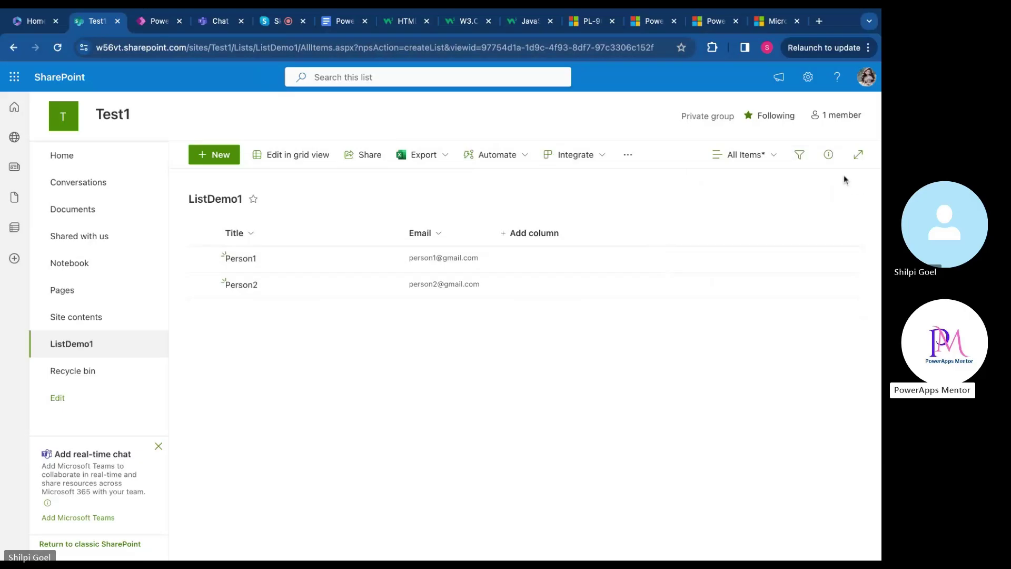
{"action": "left_click", "coordinate": [829, 156]}
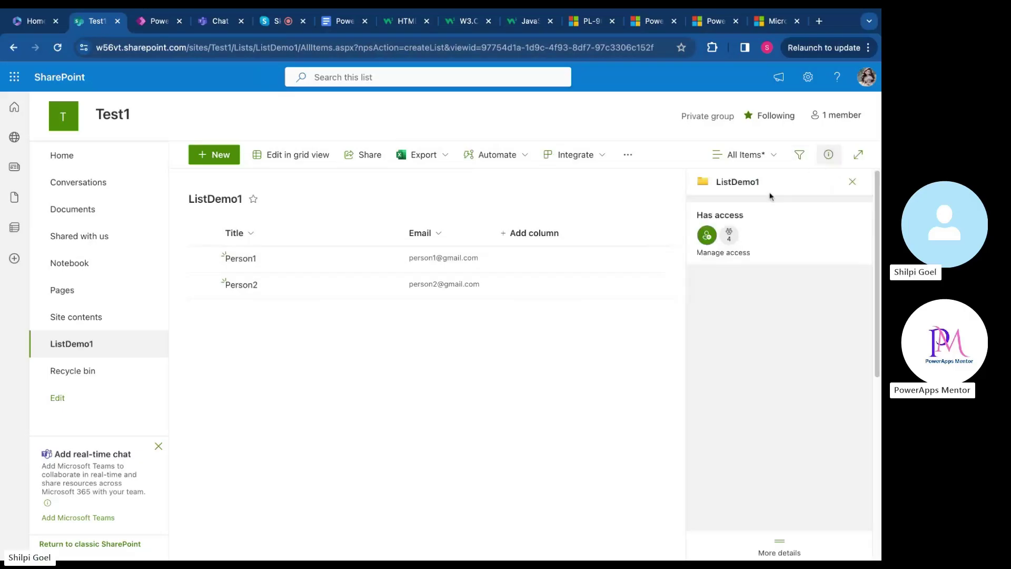
{"action": "left_click", "coordinate": [851, 182]}
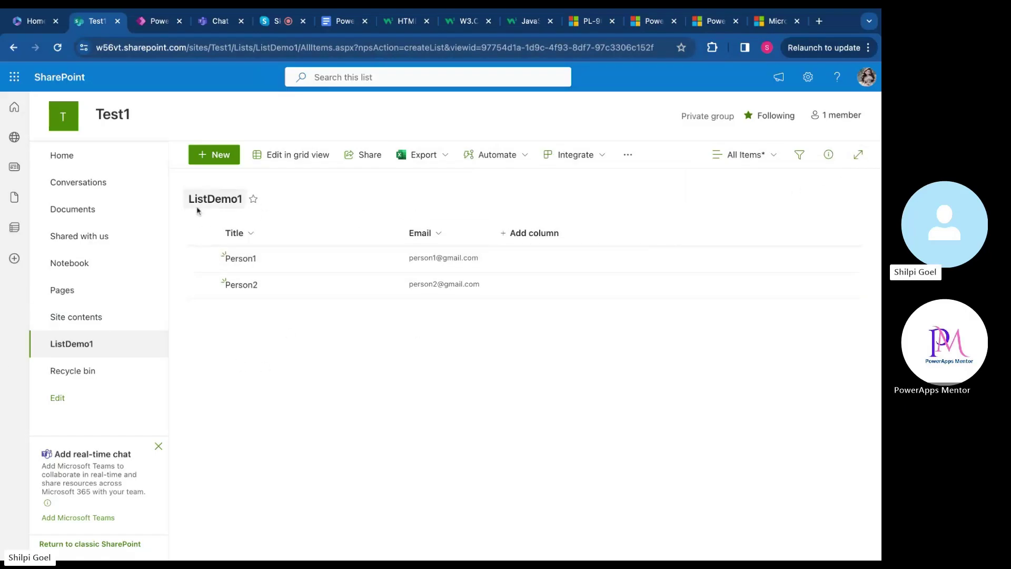
Check the list's extra actions and alert options, then bring up Skype's stop-sharing options
{"action": "left_click", "coordinate": [627, 156]}
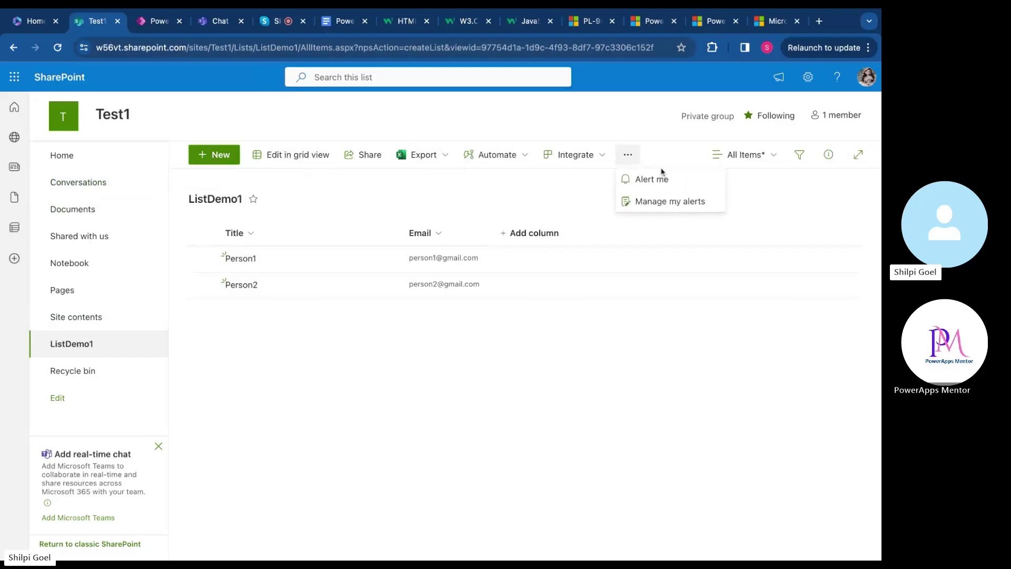
{"action": "left_click", "coordinate": [538, 357]}
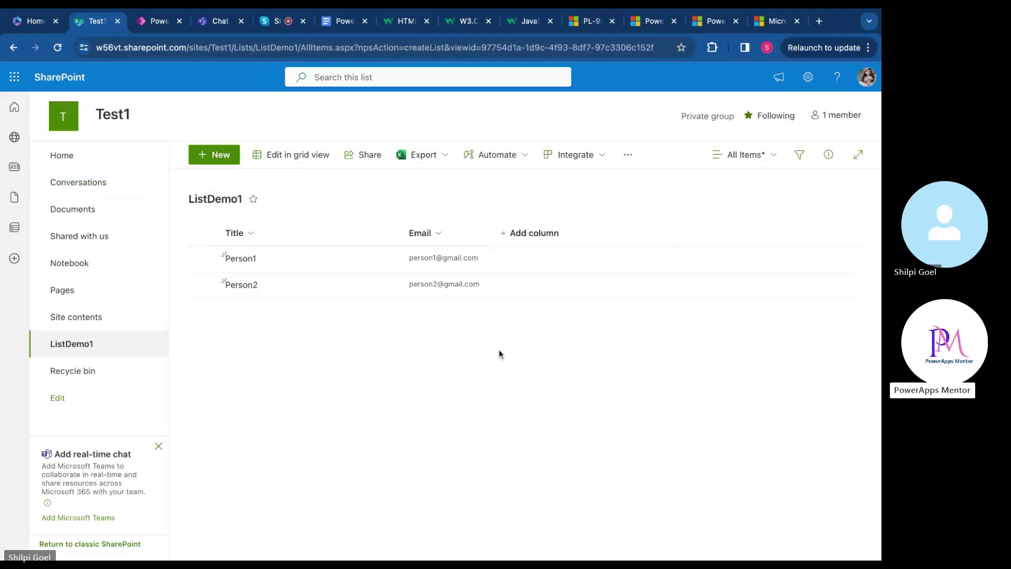
{"action": "left_click", "coordinate": [624, 162]}
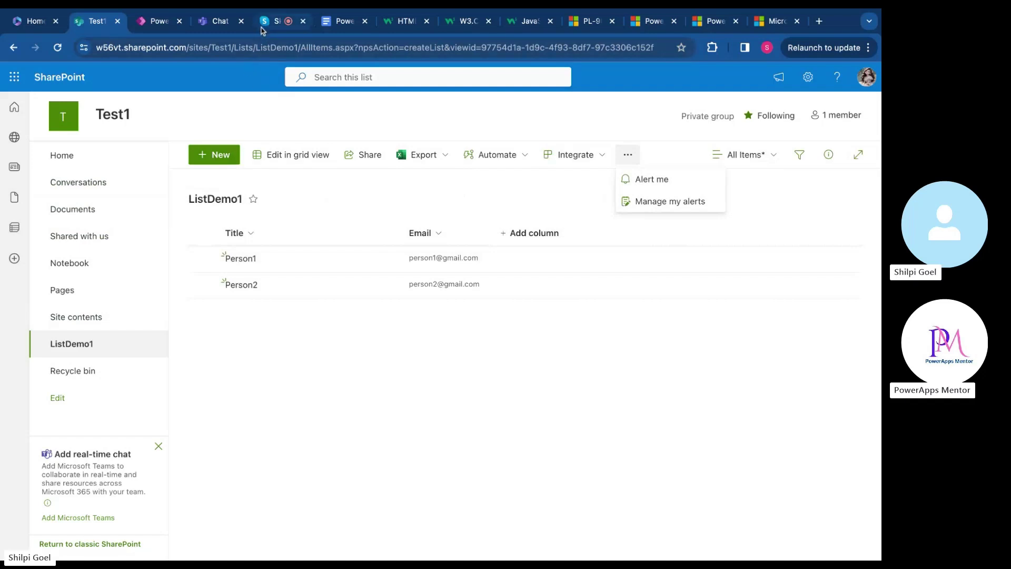
{"action": "left_click", "coordinate": [264, 28]}
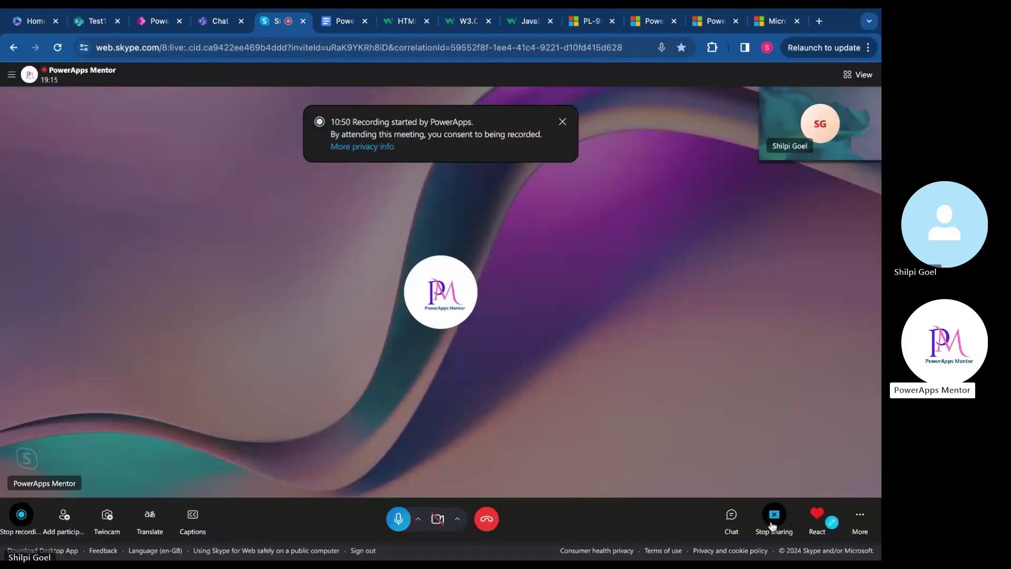
{"action": "left_click", "coordinate": [773, 522]}
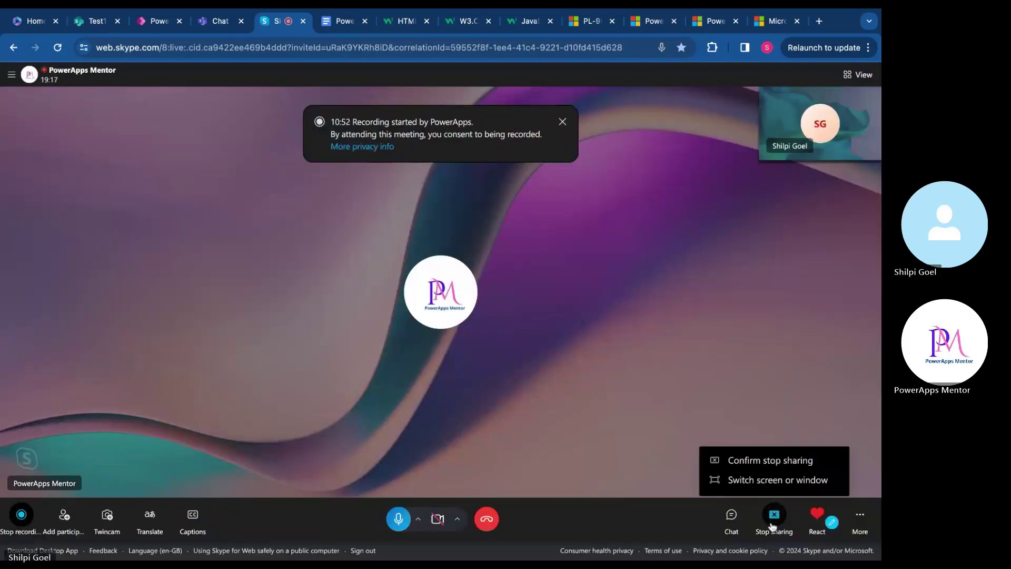